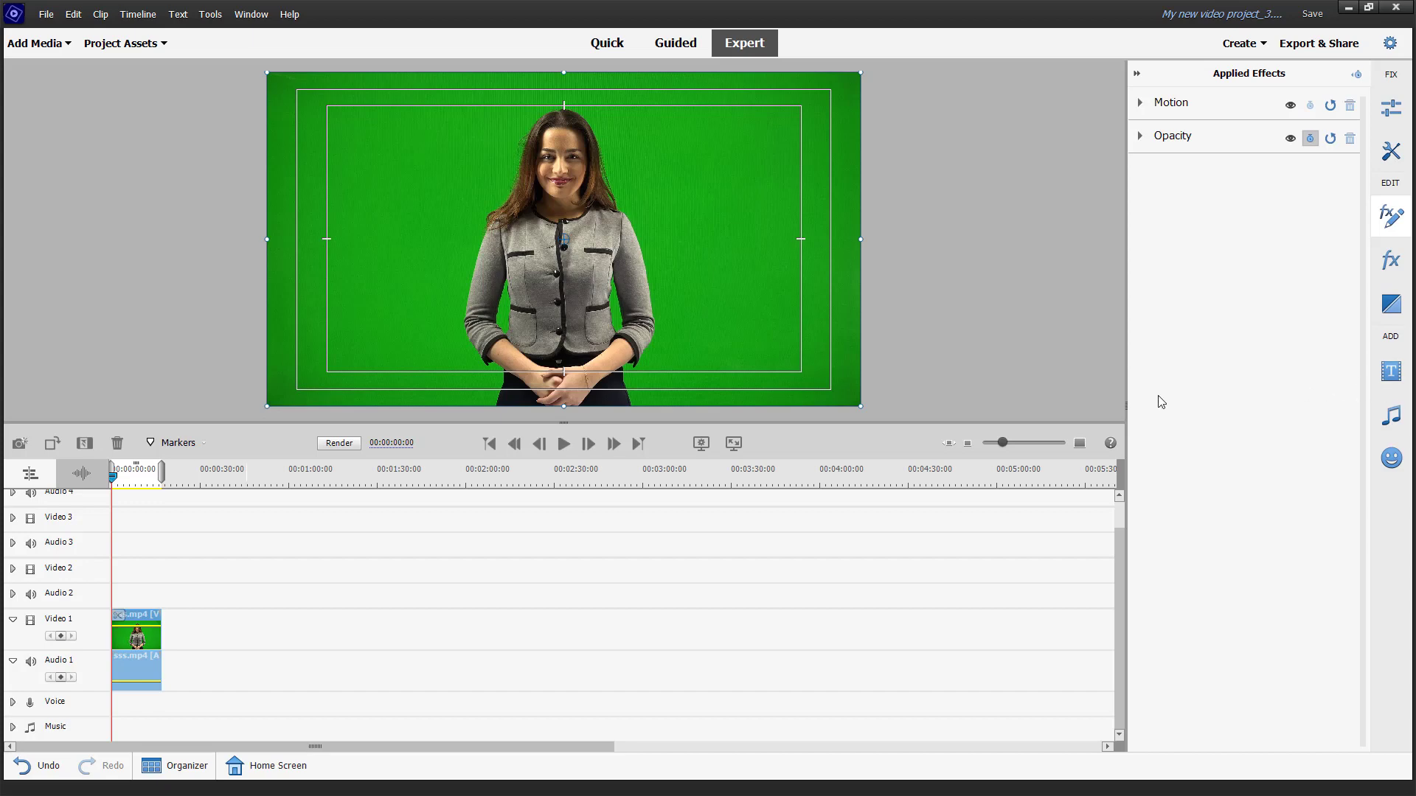
Apply the Ultra Key effect to the green-screen clip on Video 1 and sample the green backdrop as the key color
click(1383, 264)
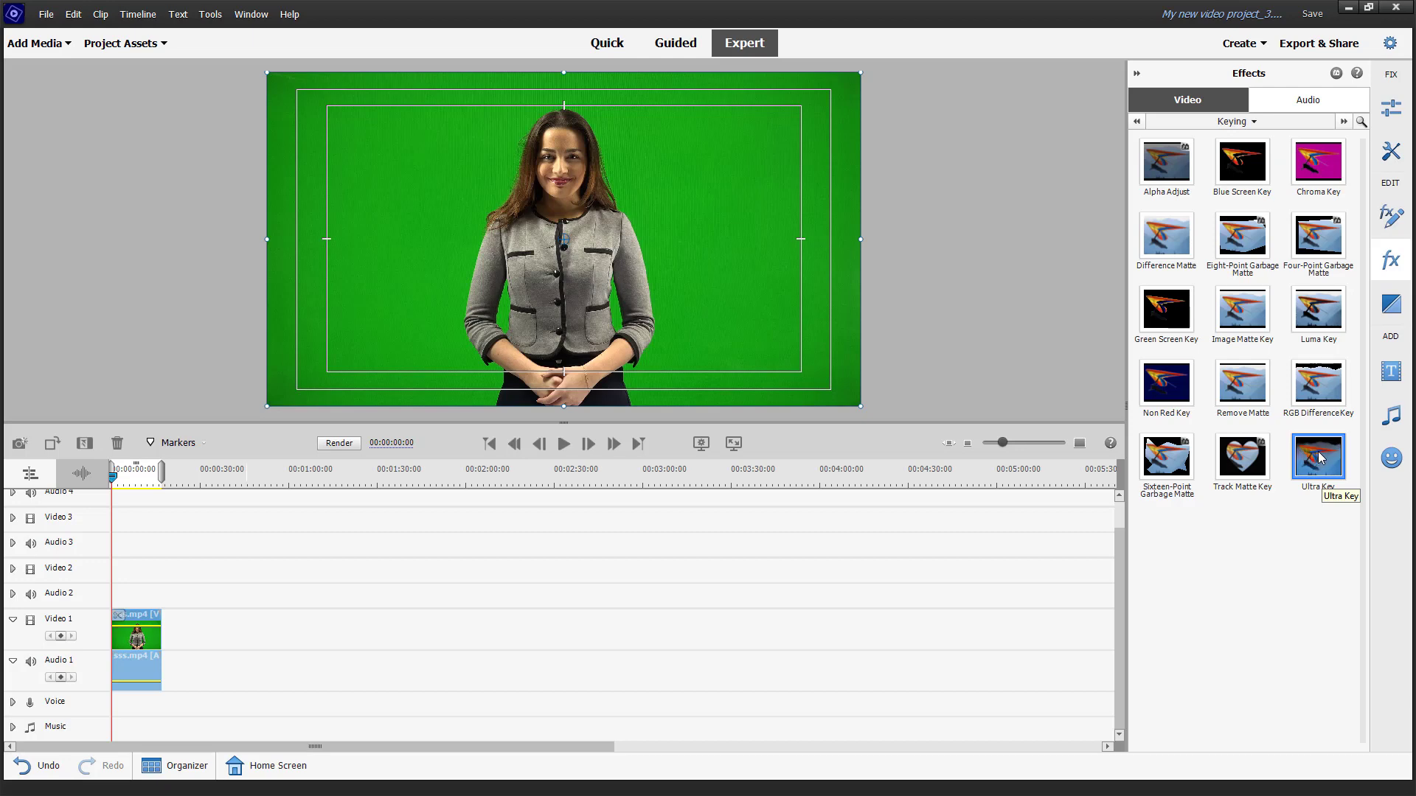
drag(1319, 459, 158, 640)
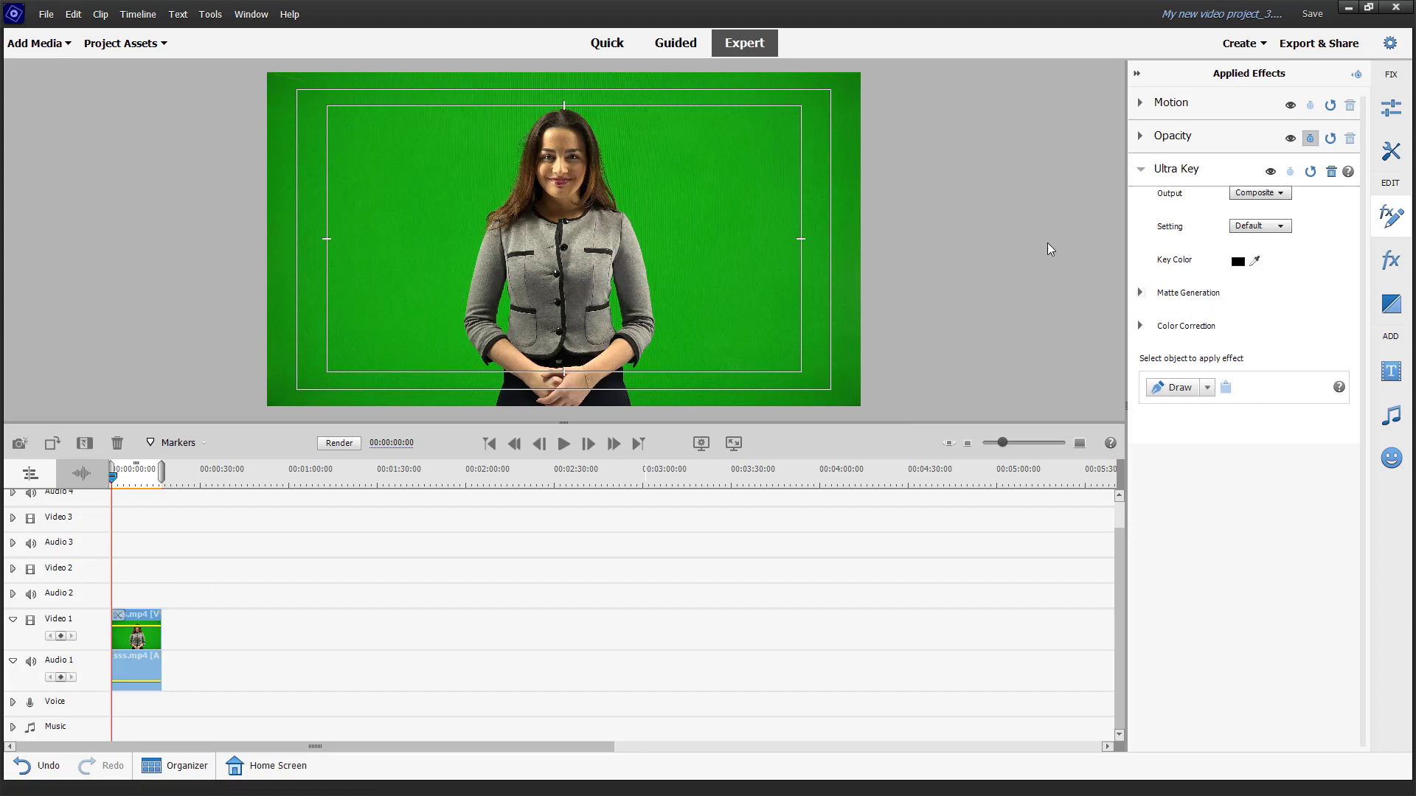
click(1258, 258)
click(730, 164)
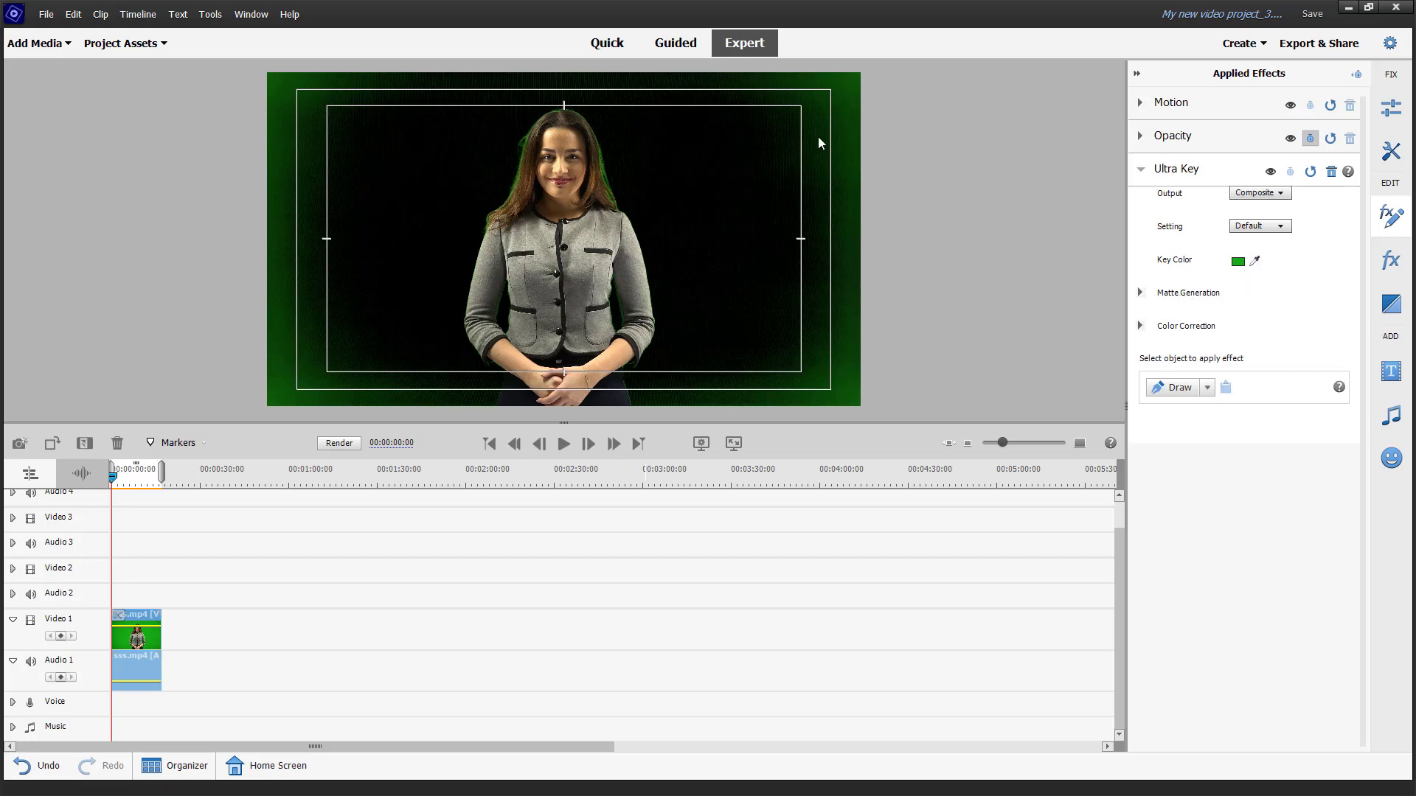
Adjust the Ultra Key matte generation: Transparency 49.3%, Soften 74.2%, Contrast 46.1%, Tolerance 0% and Shadow 0%
click(1142, 294)
mouse_move(1243, 325)
mouse_down()
mouse_move(1309, 325)
mouse_move(1247, 325)
mouse_up()
drag(1173, 360, 1288, 358)
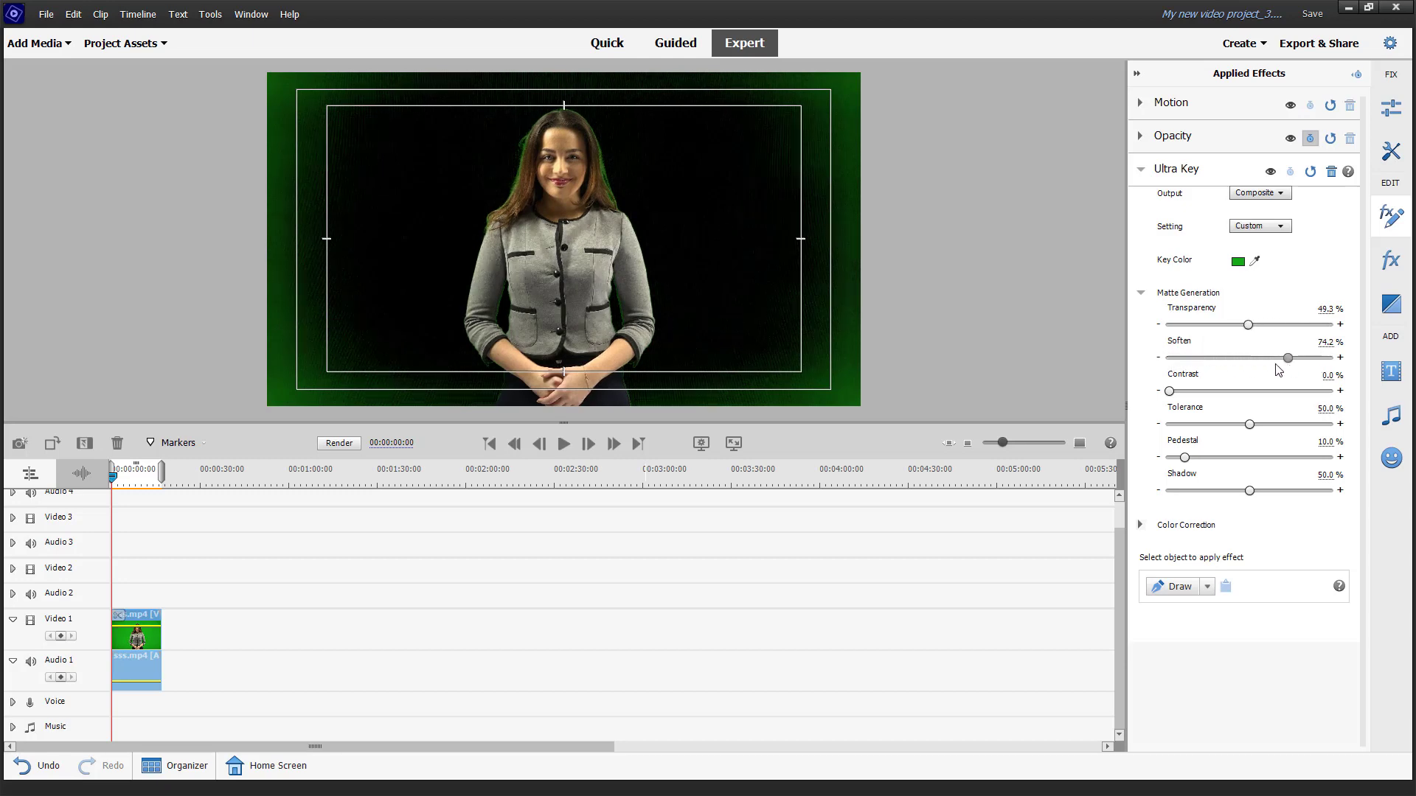
drag(1169, 391, 1172, 439)
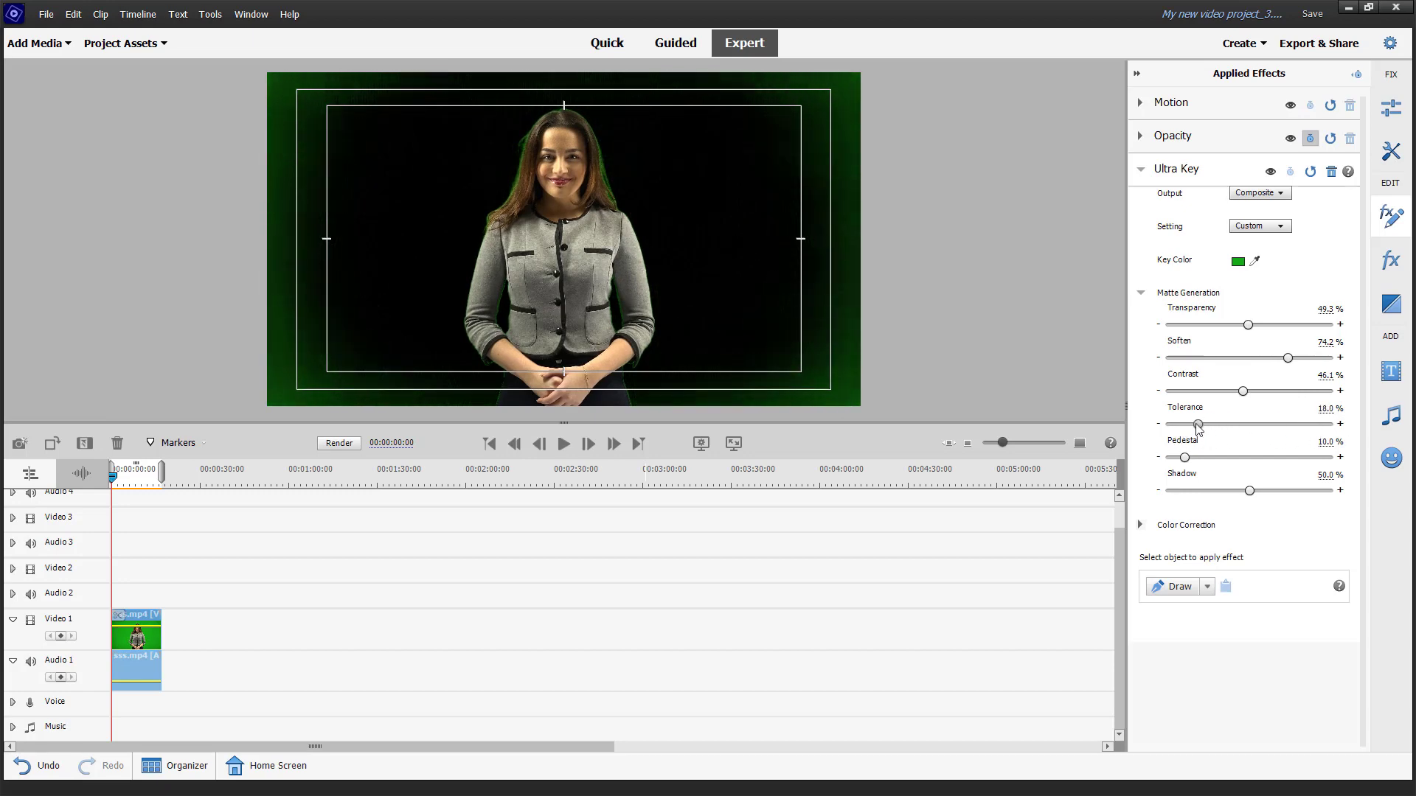
drag(1252, 495, 1162, 495)
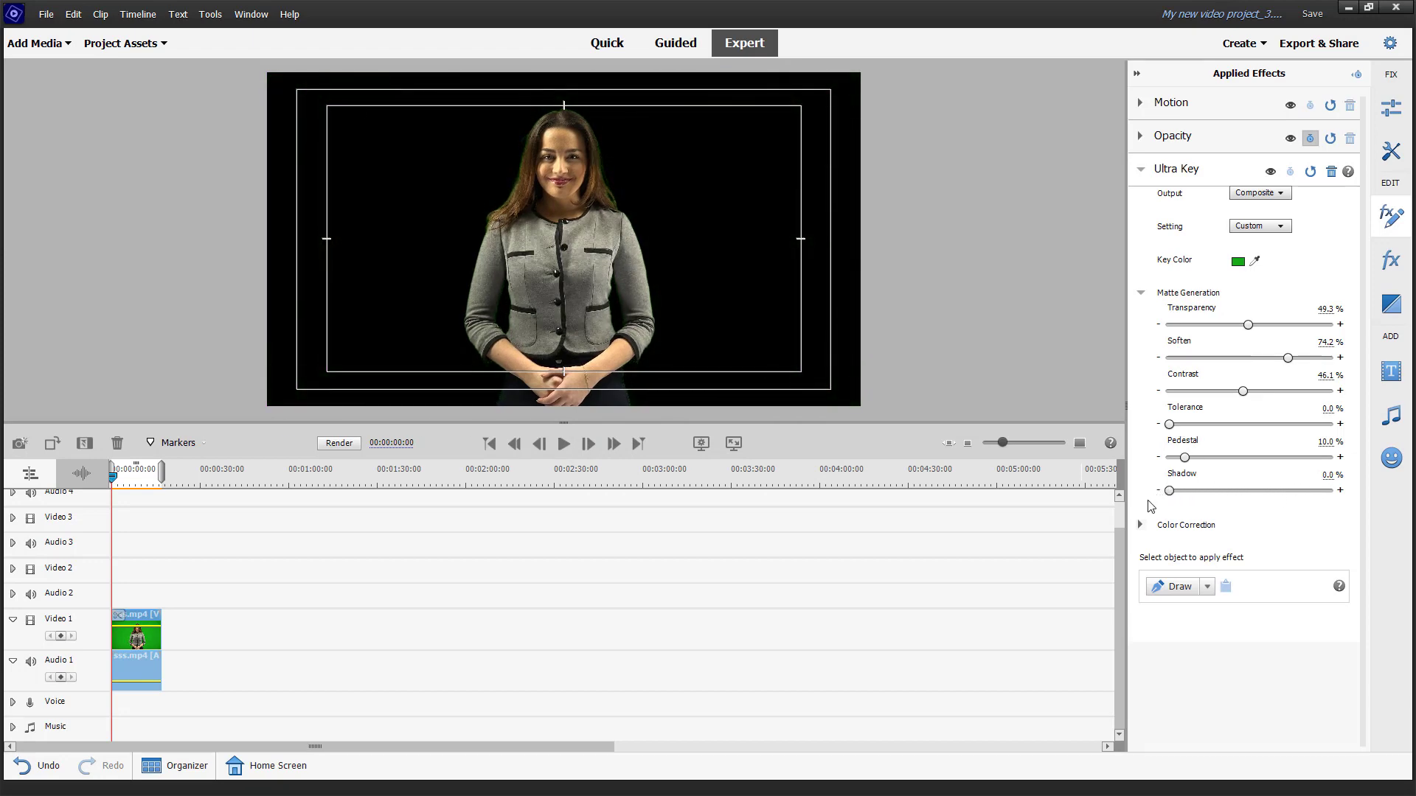
Adjust the Ultra Key color correction to Hue 12.4% and Luminance 117.1%
click(1140, 527)
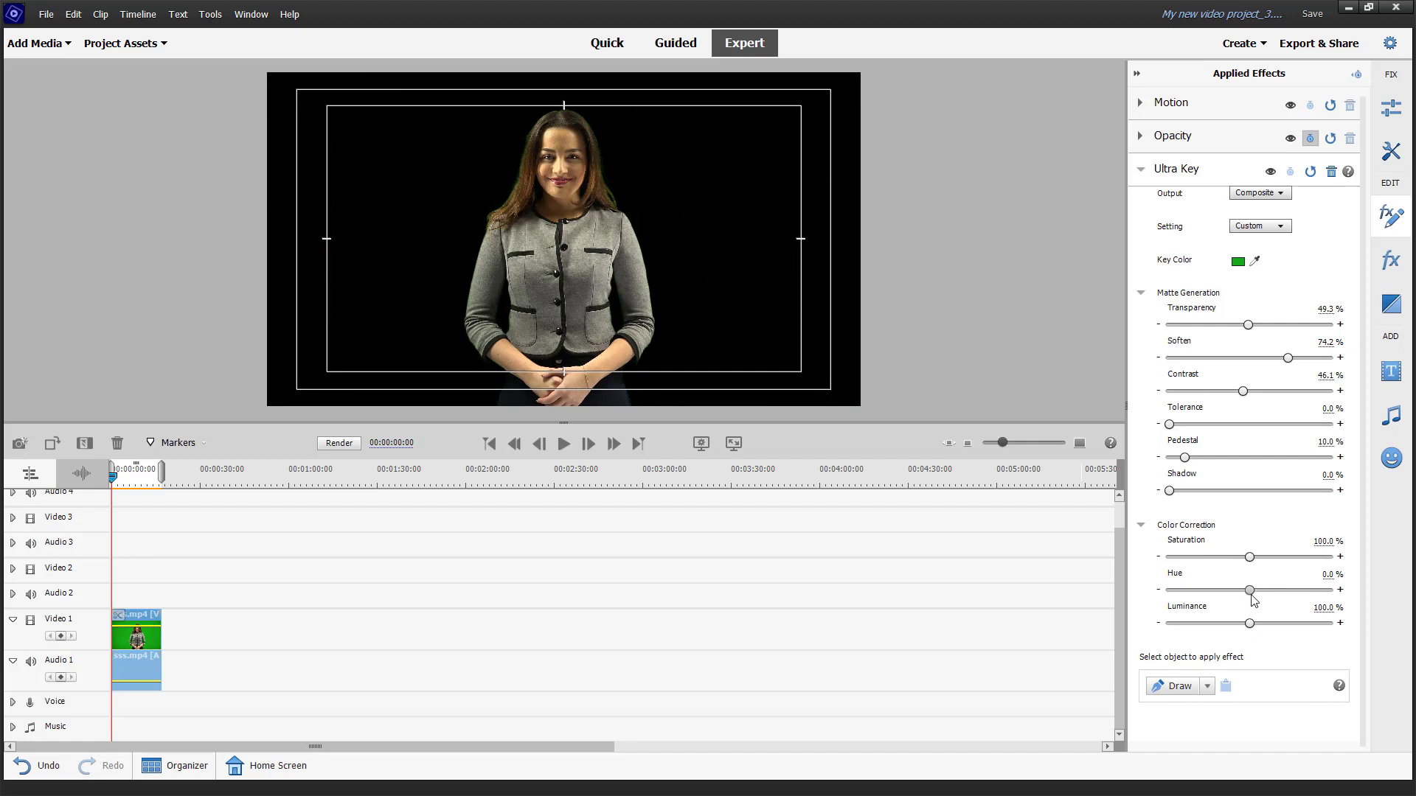
drag(1252, 596, 1263, 625)
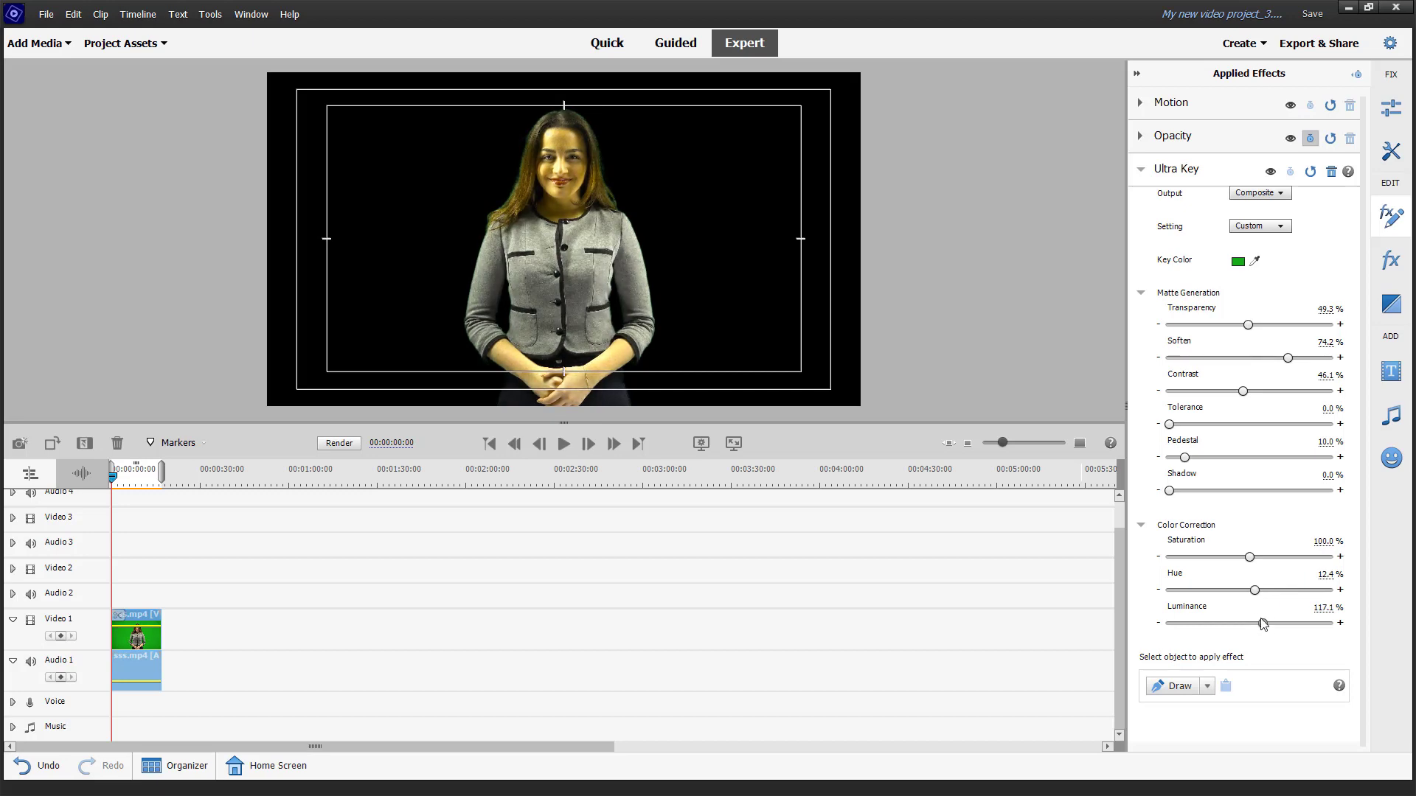
Try the Aggressive, Relaxed and Default presets of the Ultra Key setting on the clip
click(1260, 229)
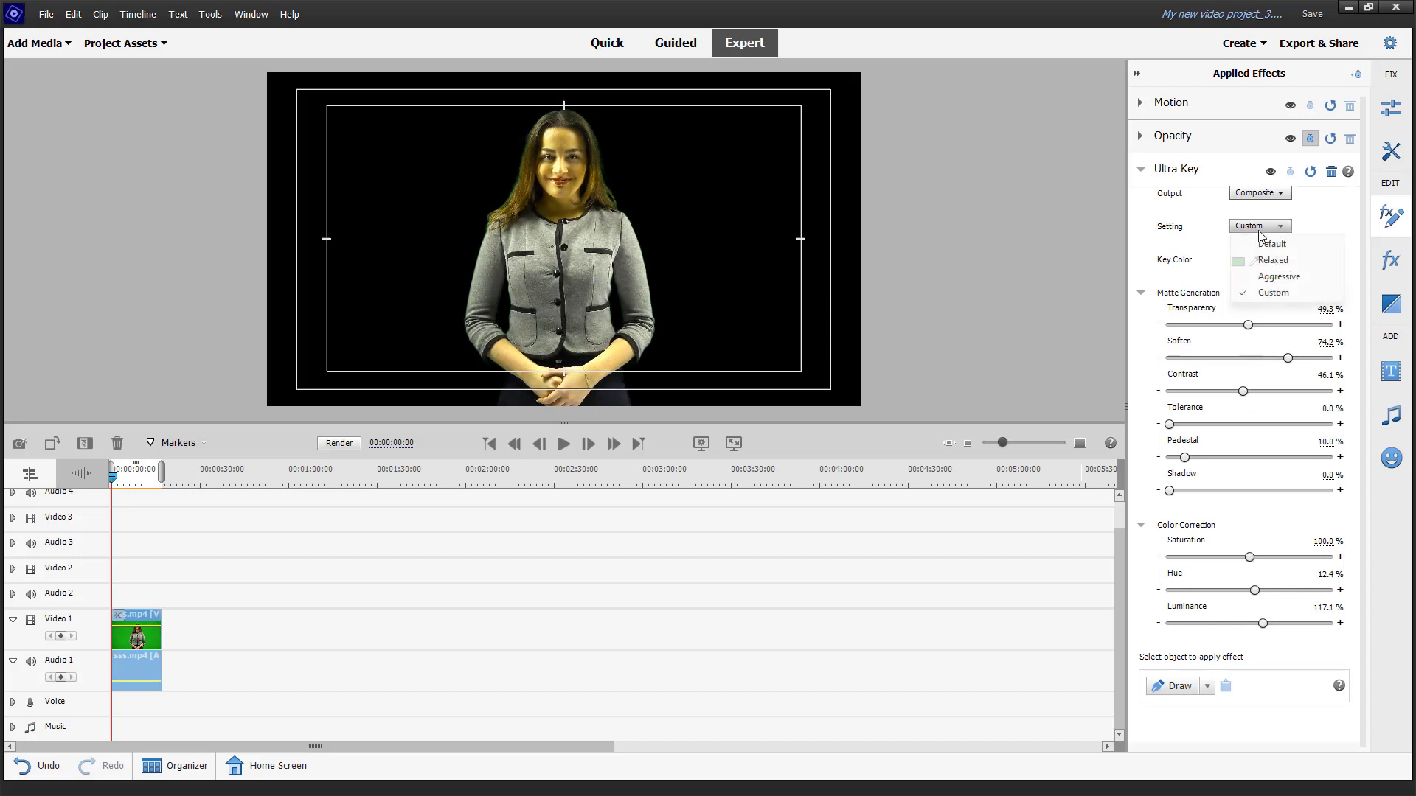
click(1275, 277)
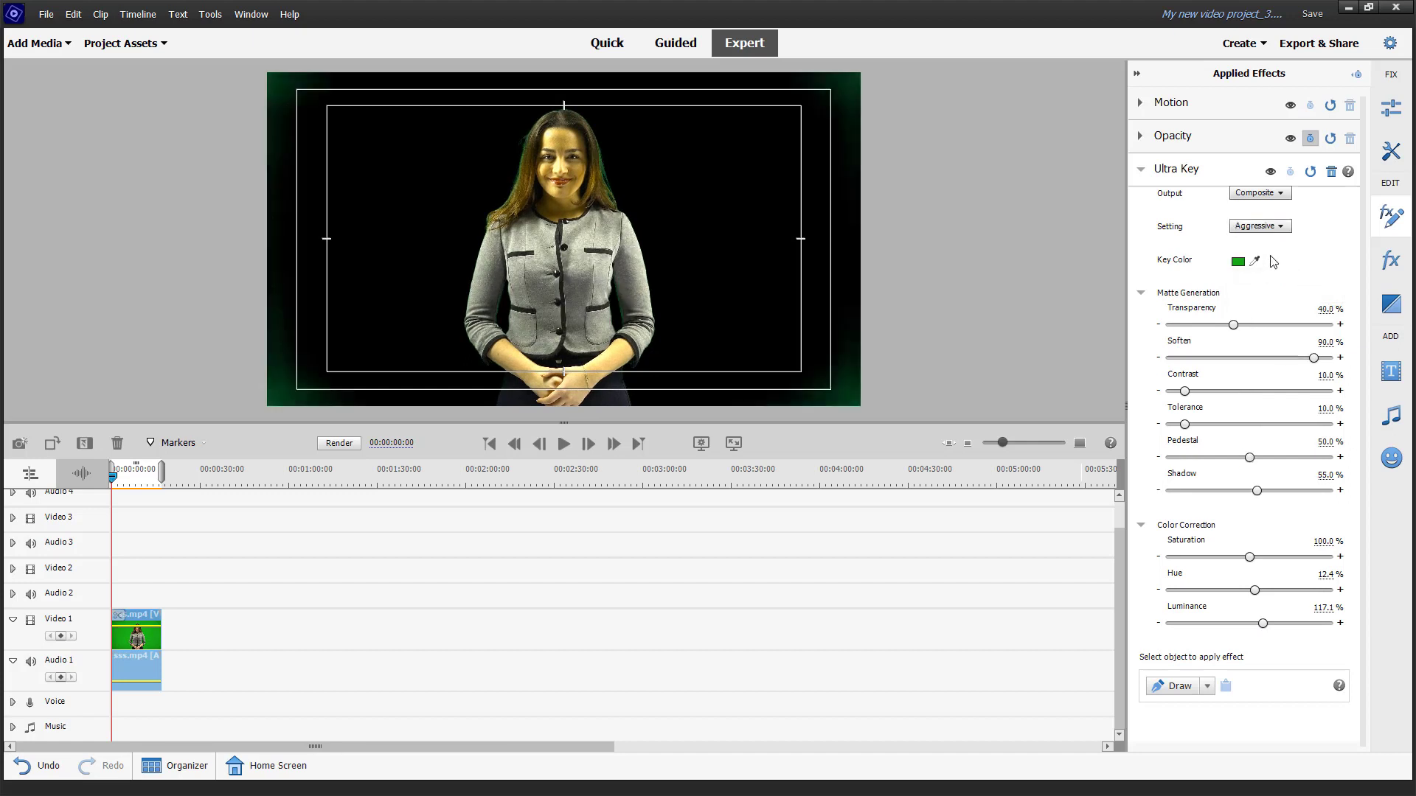
click(1267, 226)
click(1279, 264)
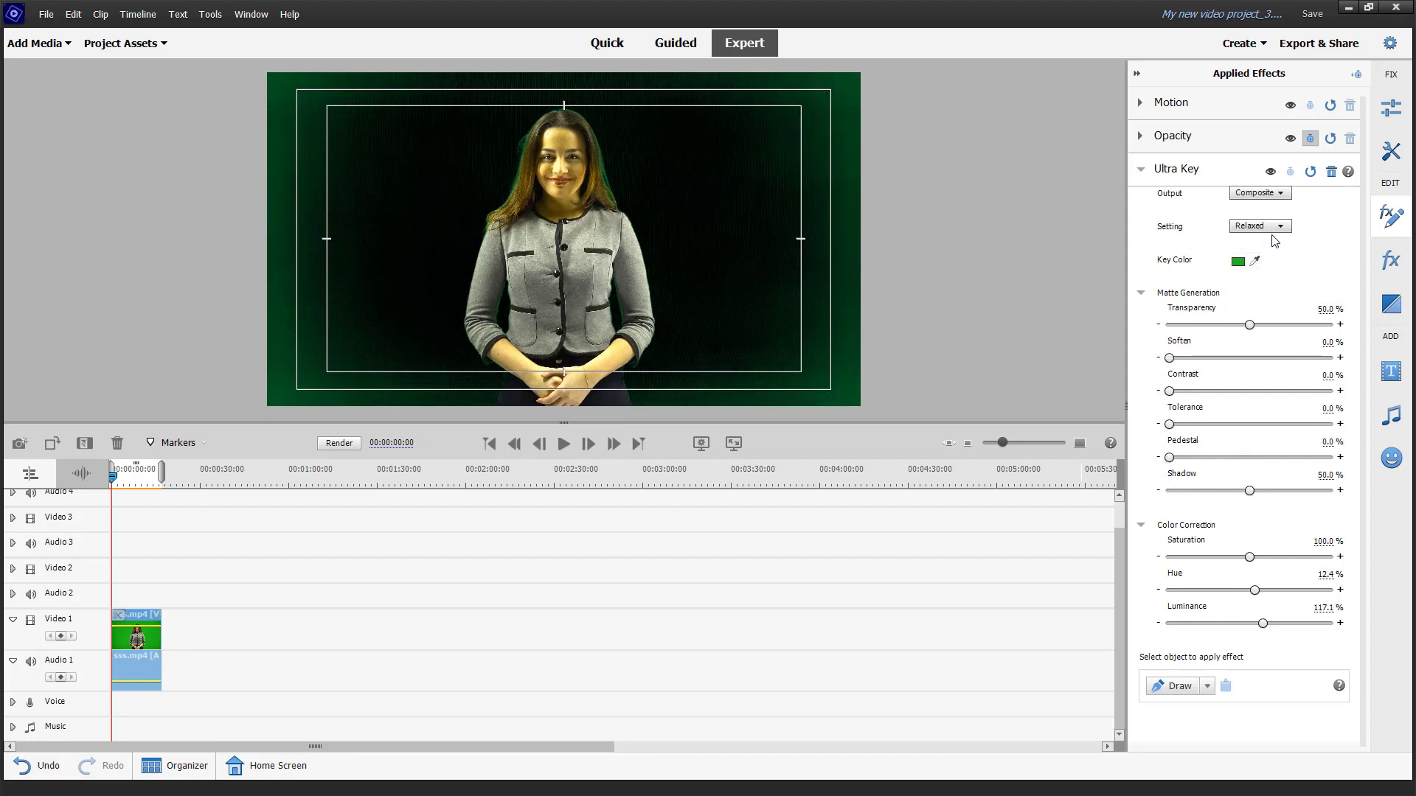
click(1280, 227)
click(1272, 244)
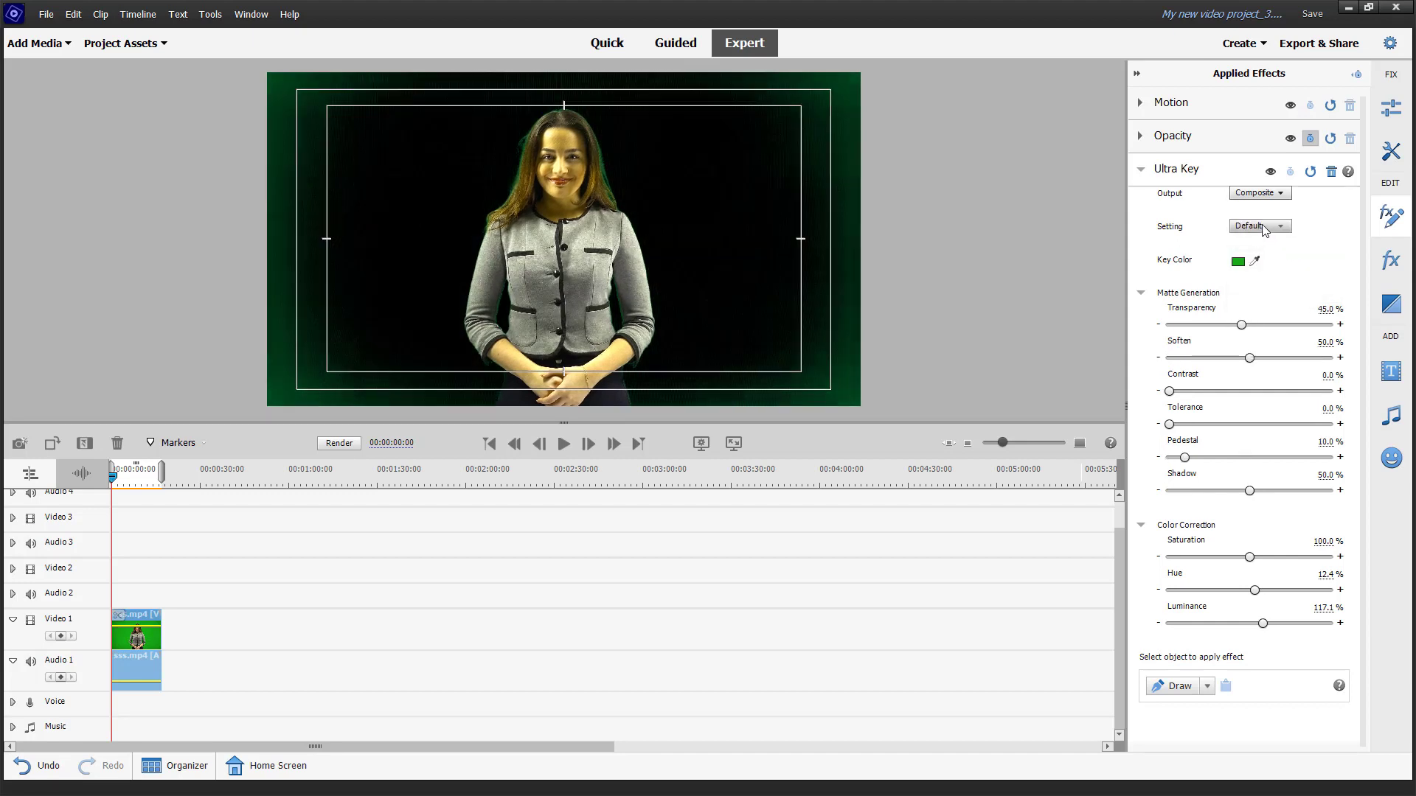
Switch the Ultra Key setting to Custom and raise Pedestal to 100%
click(1261, 226)
click(1268, 292)
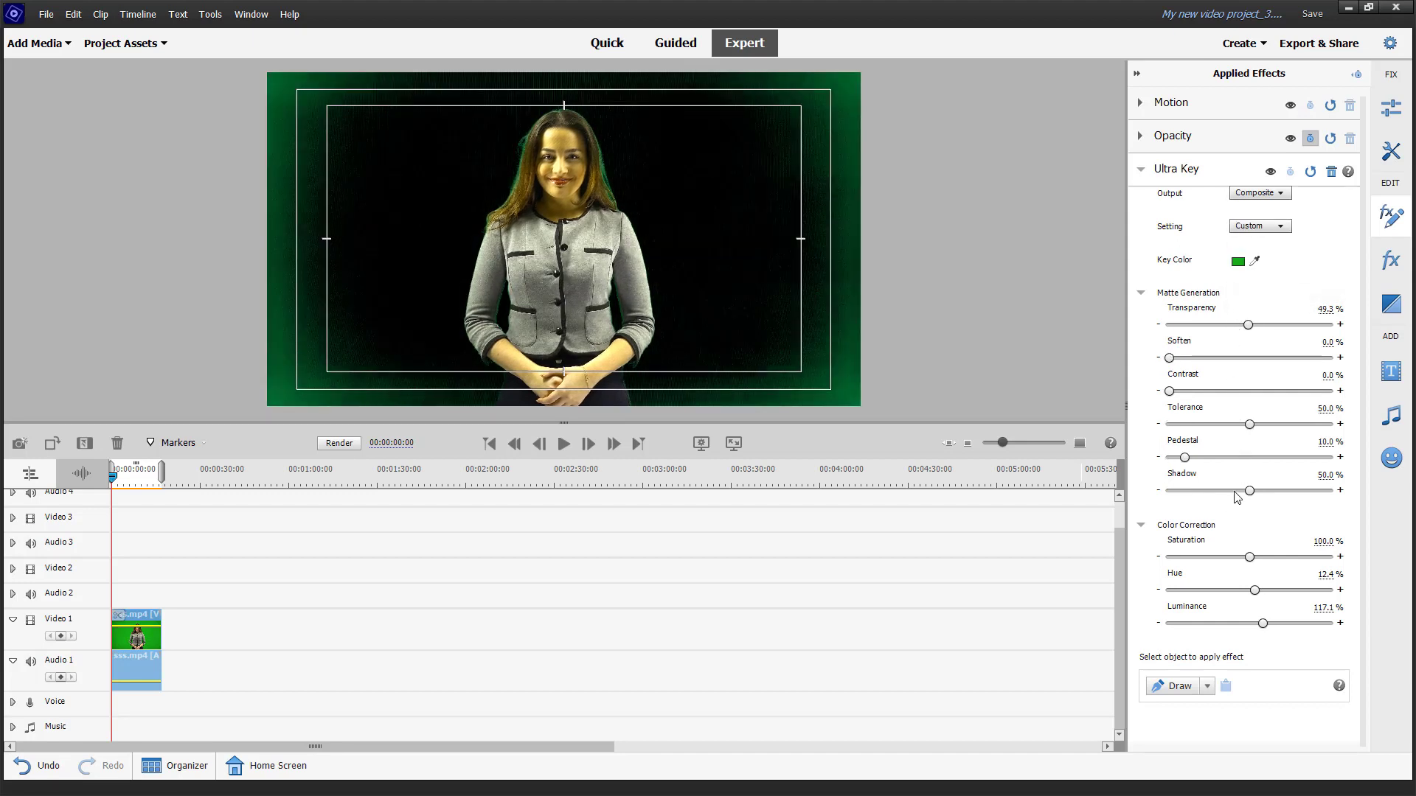
drag(1185, 458, 1364, 470)
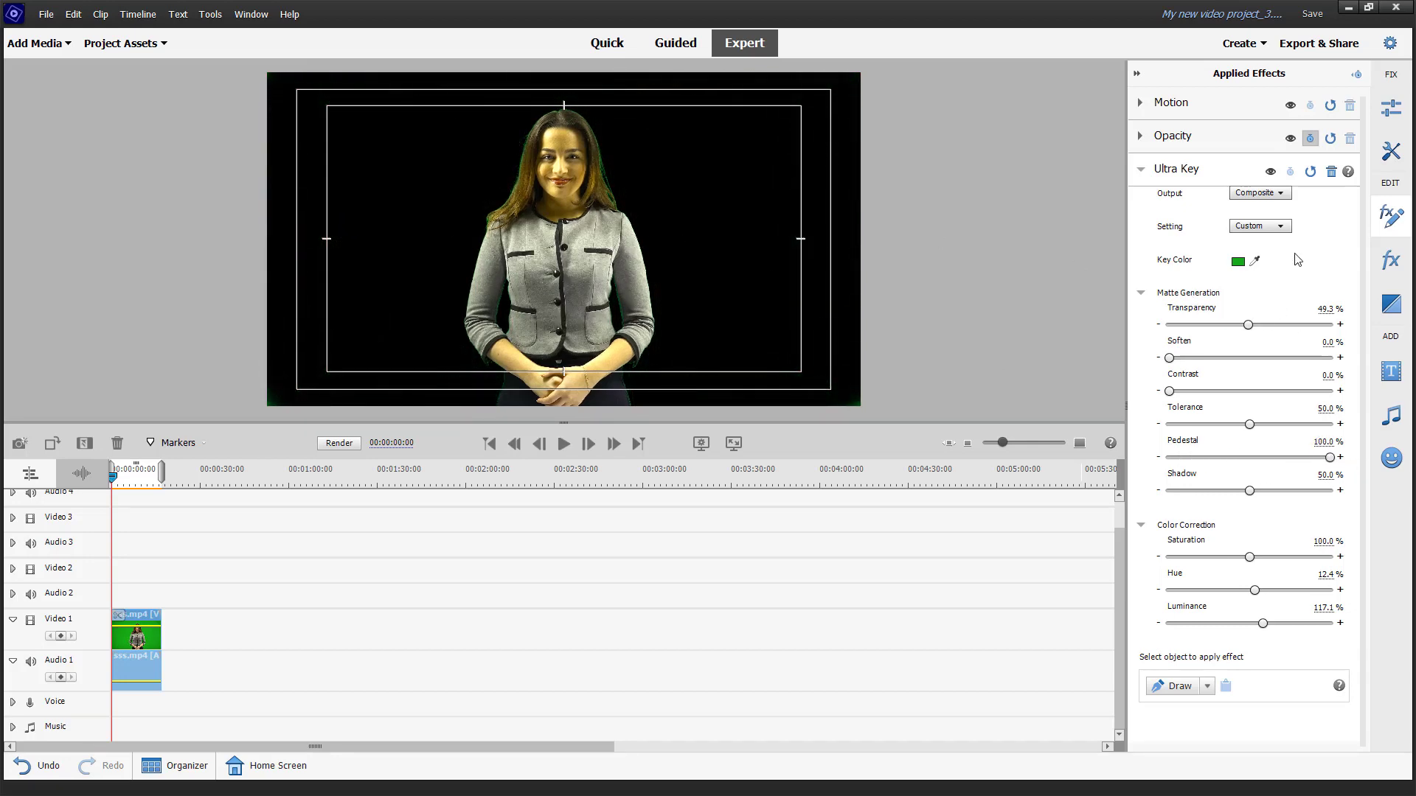
Preview the Ultra Key result as Alpha Channel and Color Channel, return the output to Composite and collapse the effect's settings
click(1286, 193)
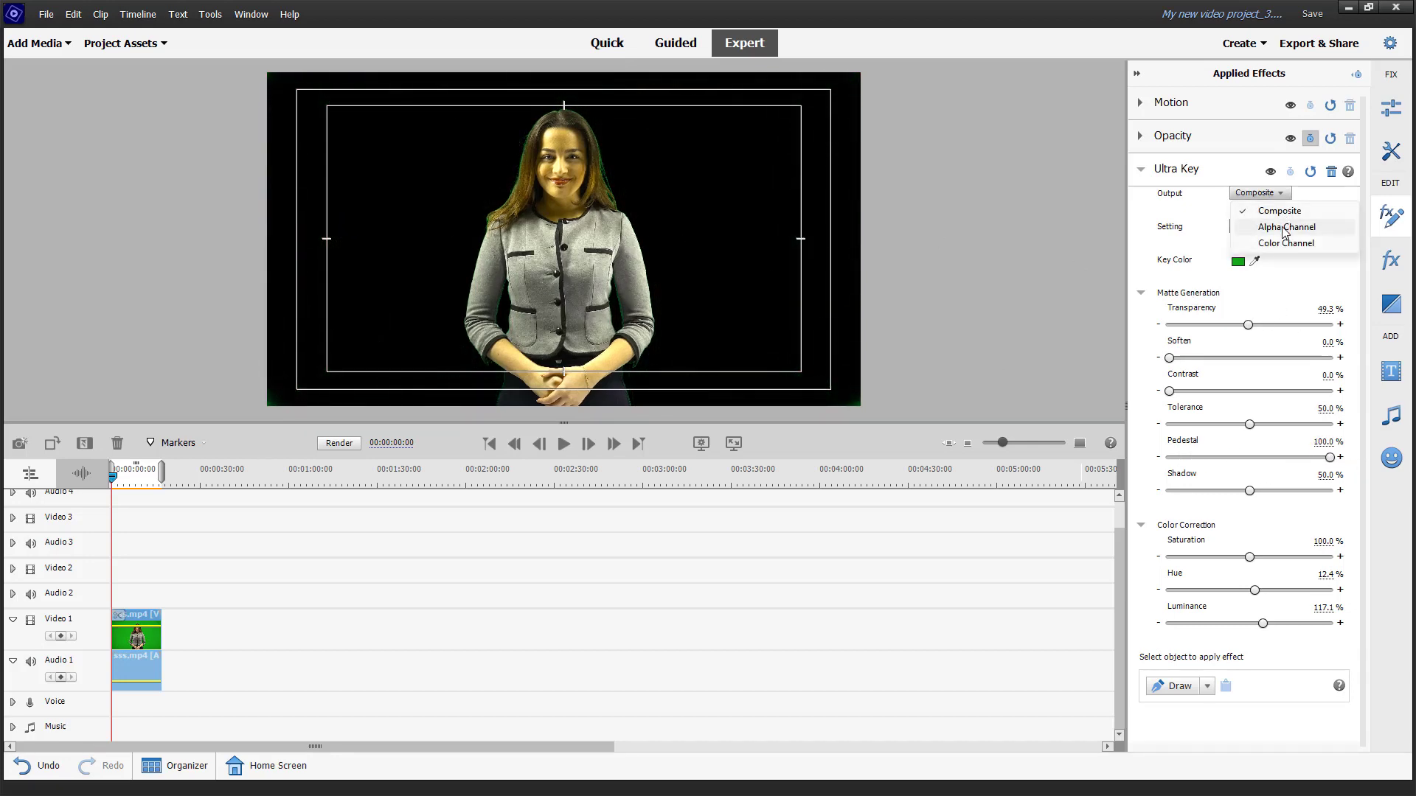
click(1286, 228)
click(1261, 193)
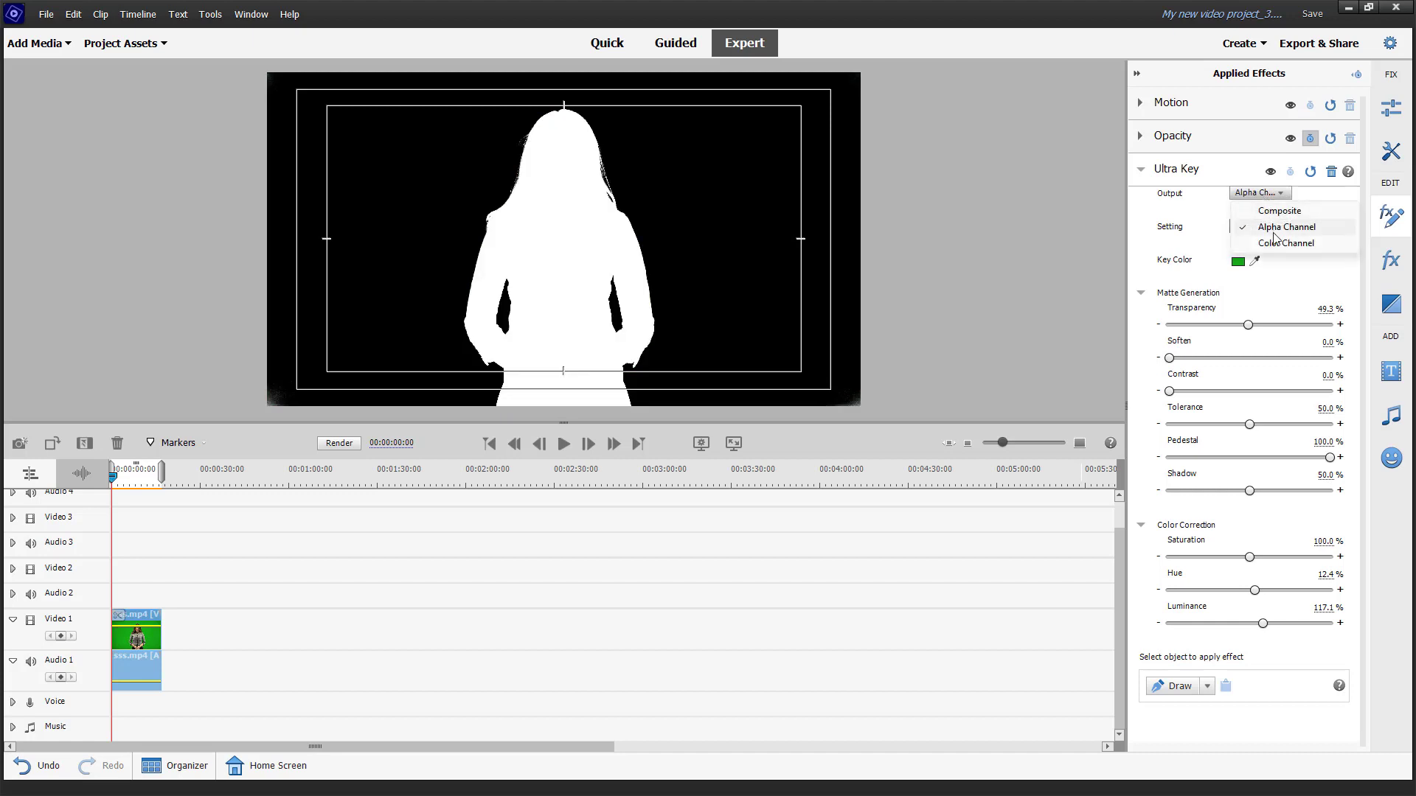
click(1280, 244)
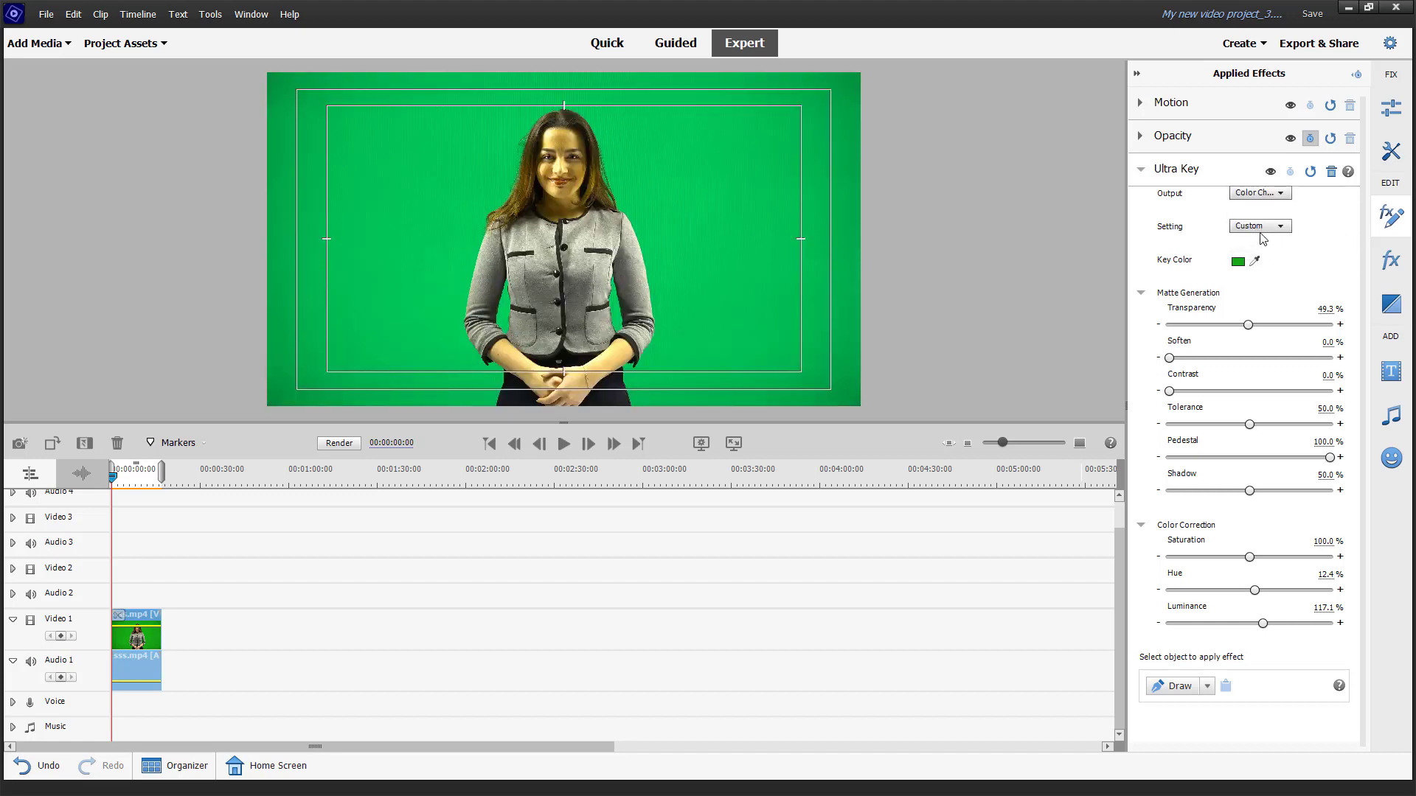
click(1261, 193)
click(1270, 212)
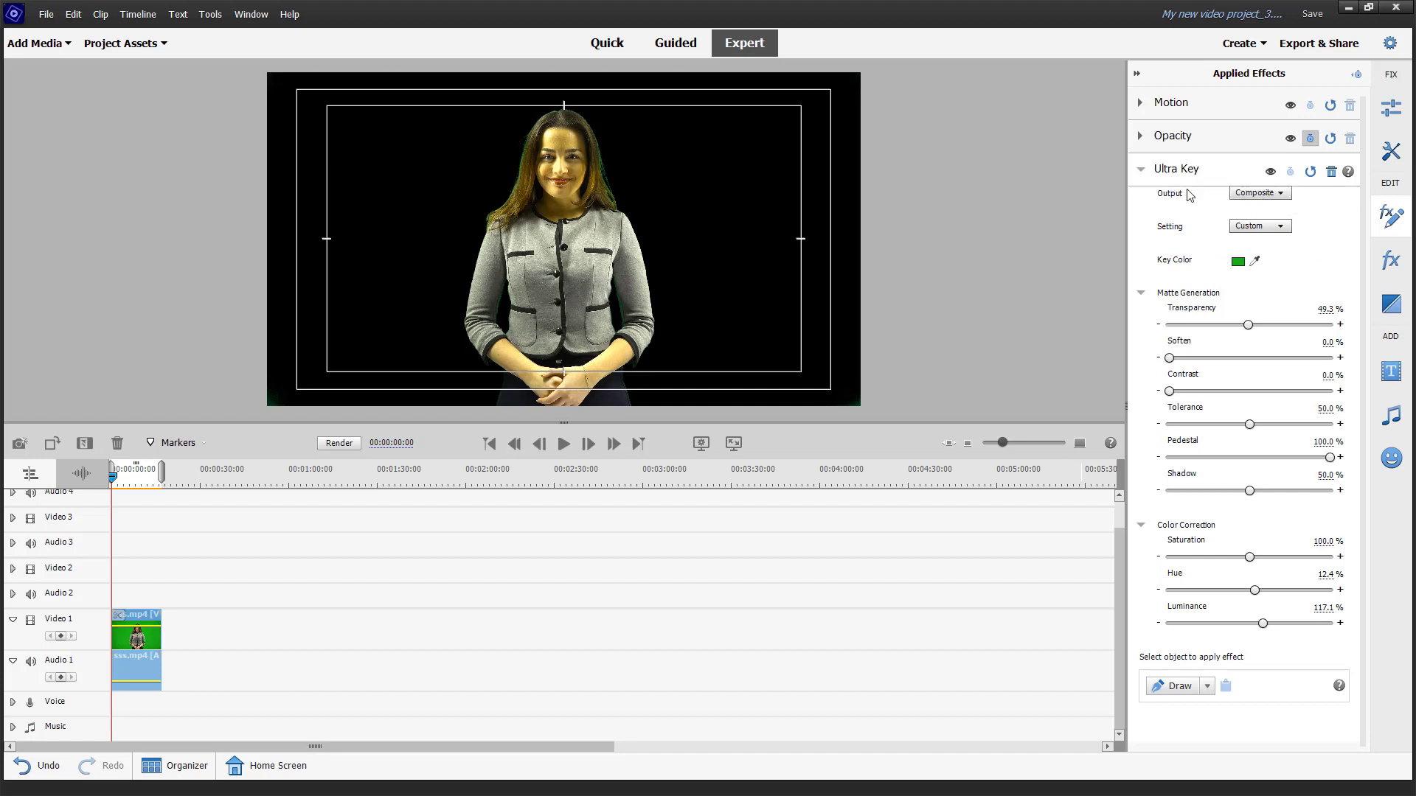
click(1140, 170)
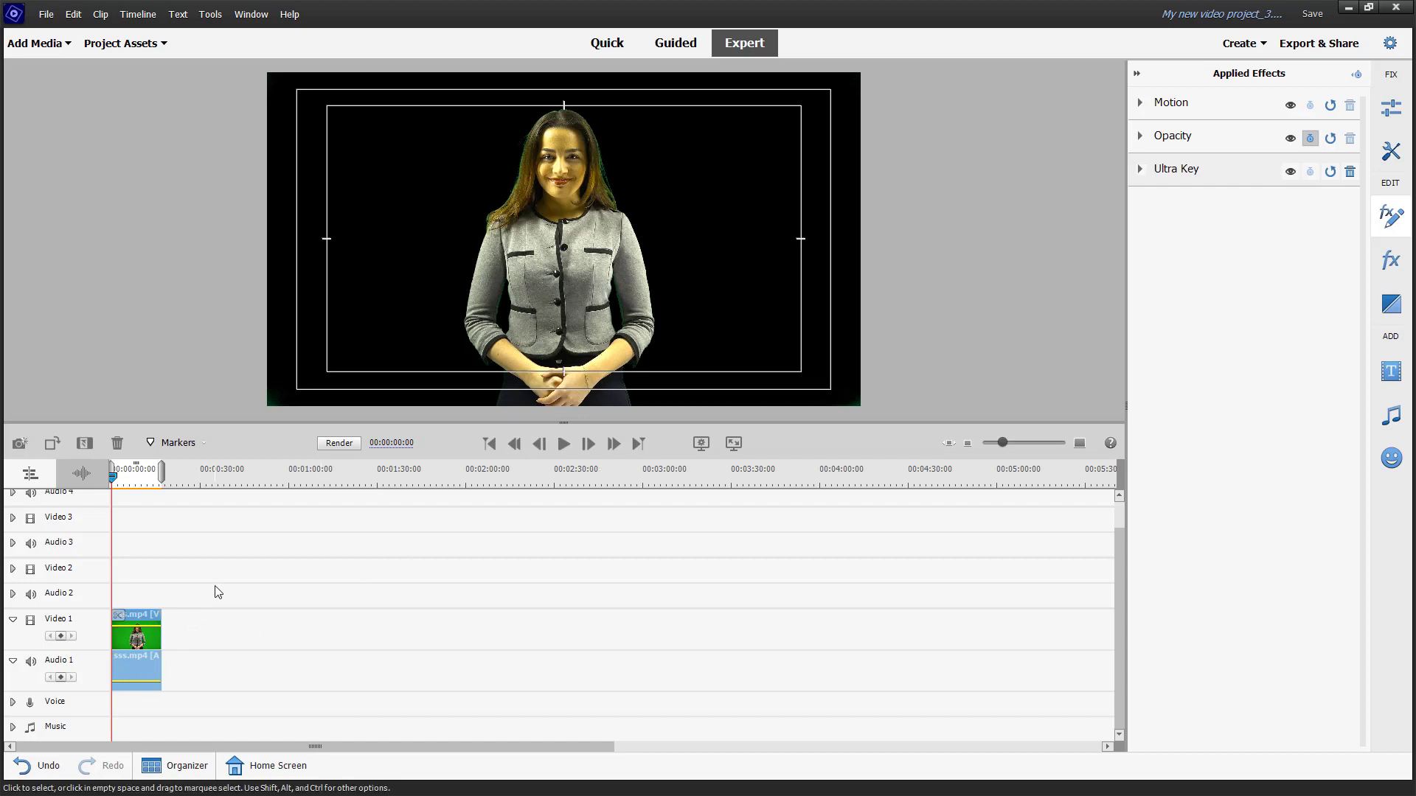
Delete the green-screen clip from the timeline and place walking.mp4 at the start of Video 1
drag(221, 588, 78, 687)
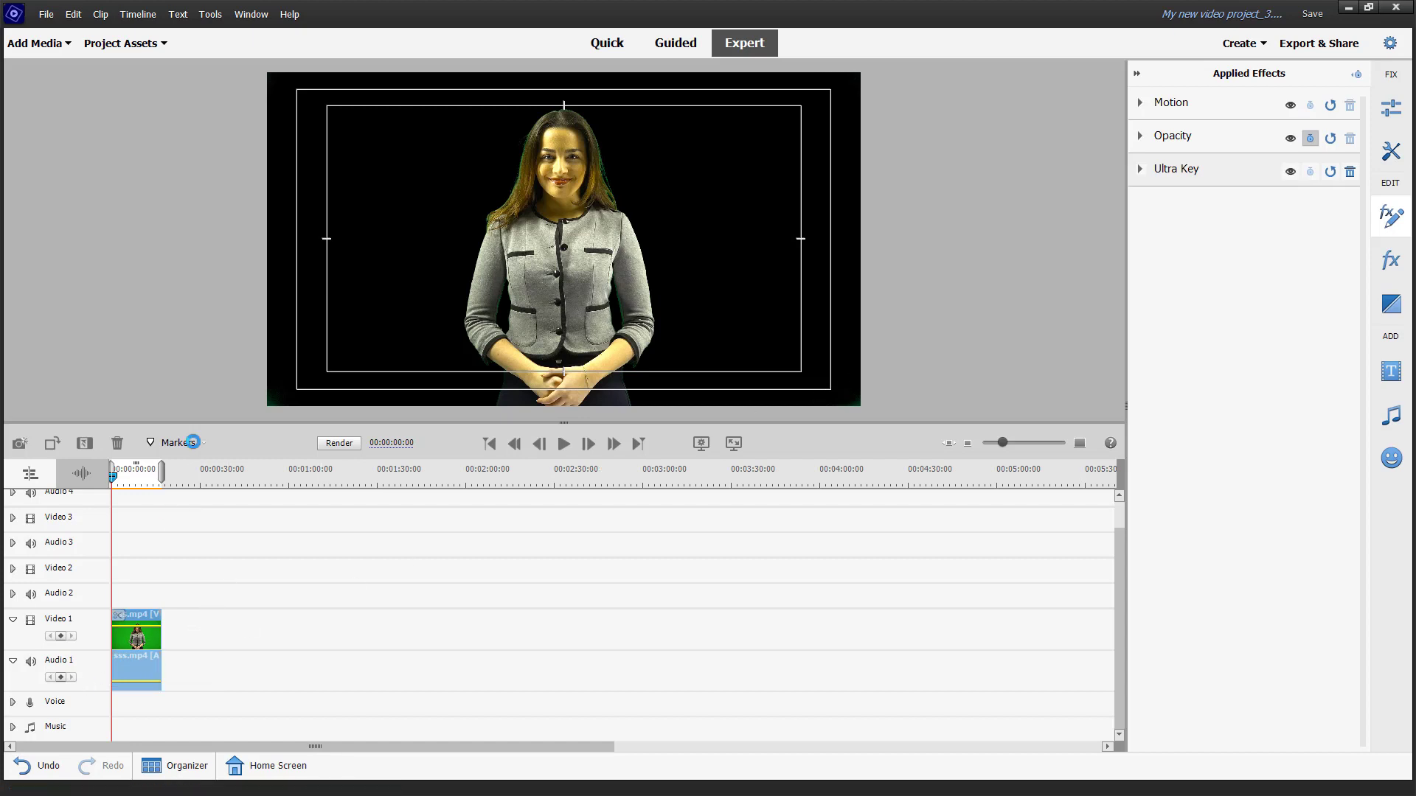
key(Delete)
click(132, 44)
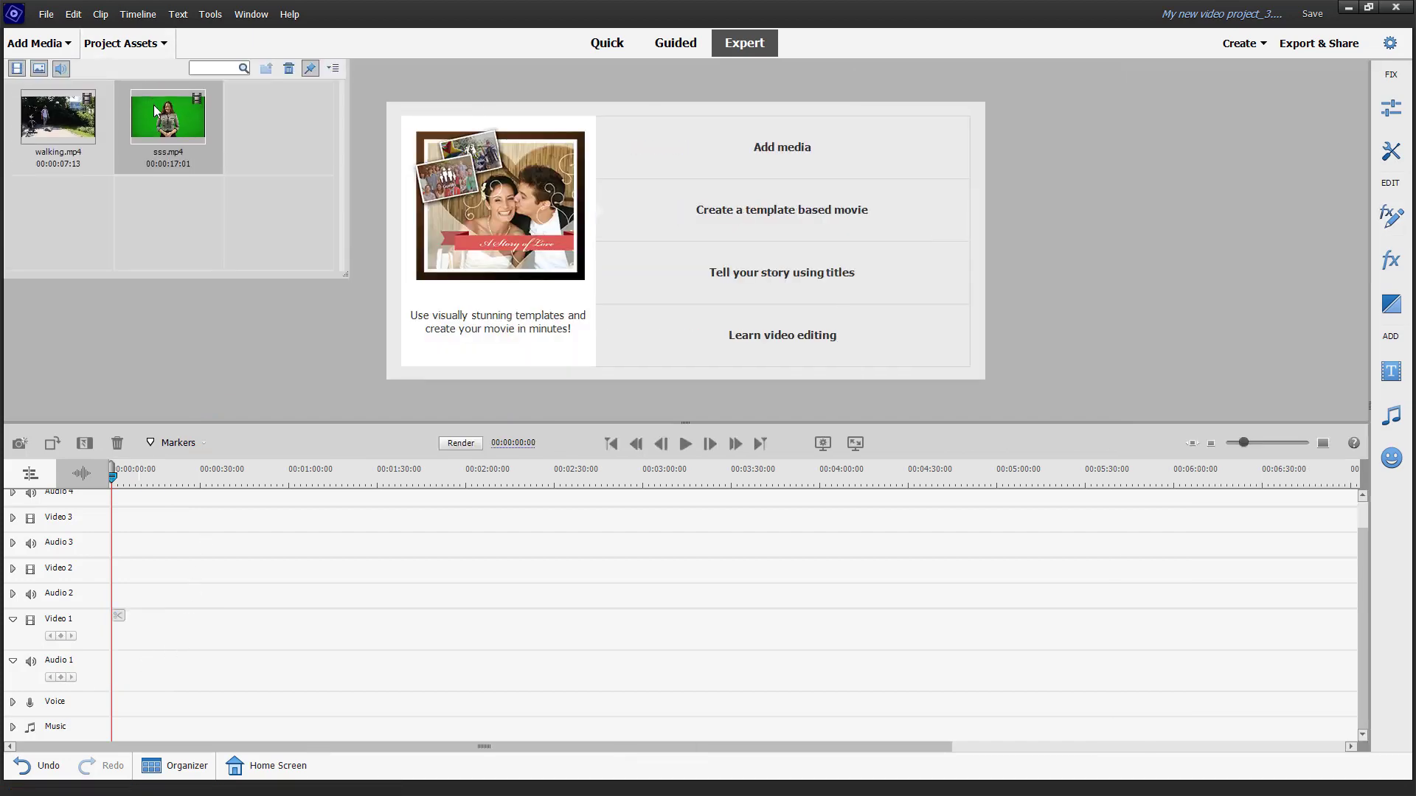
drag(88, 126, 122, 612)
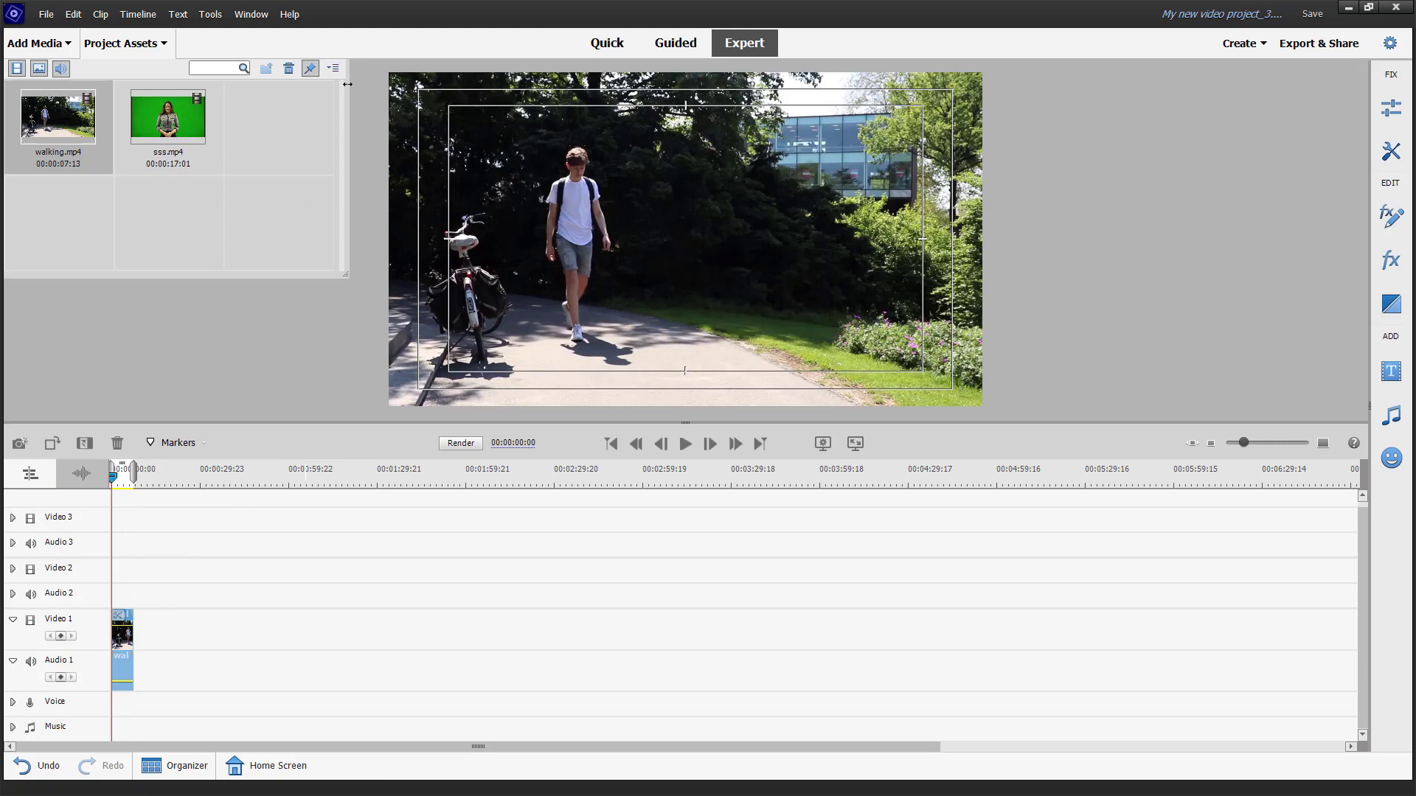
Create a new title from the project assets and replace its placeholder text with "TUTORTUBE"
click(331, 69)
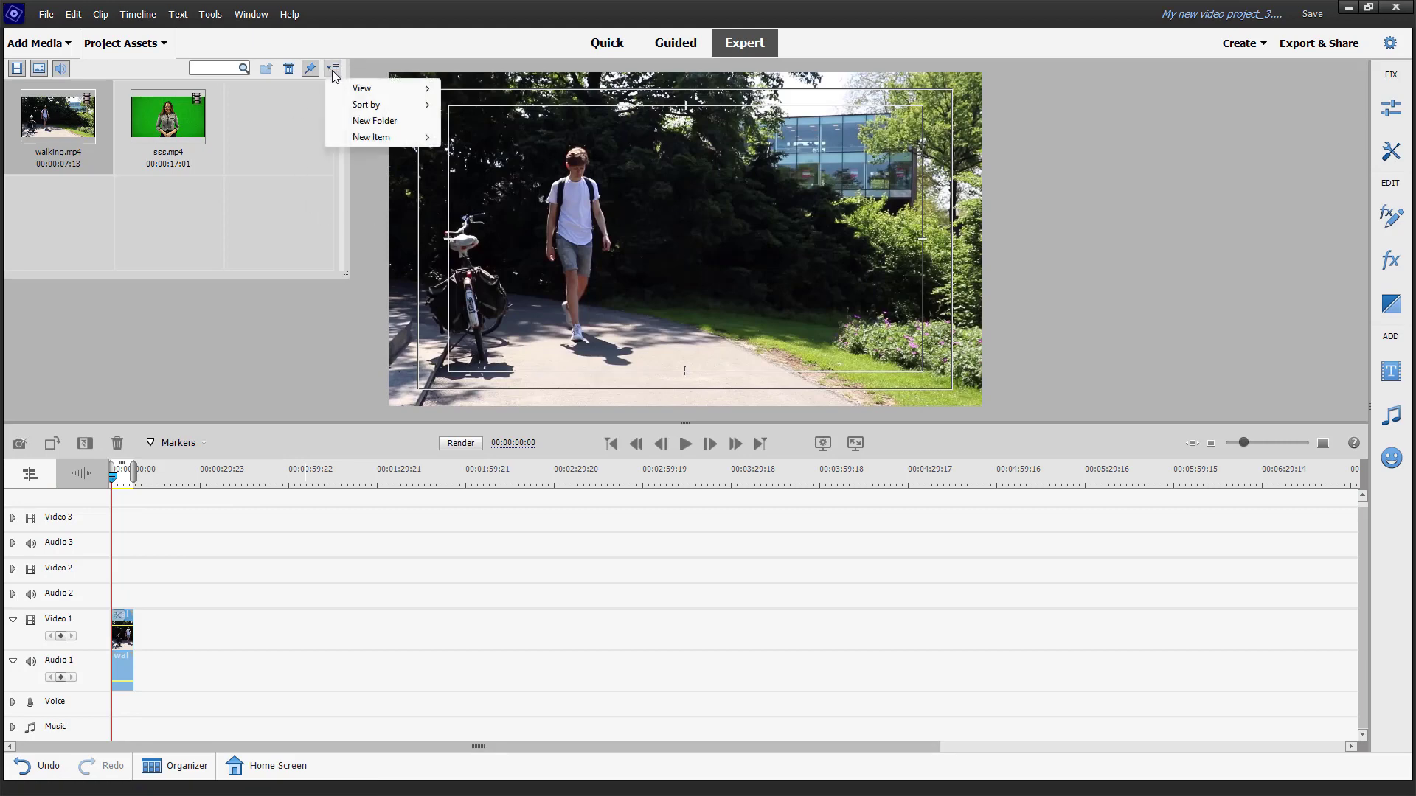
mouse_move(336, 137)
click(476, 154)
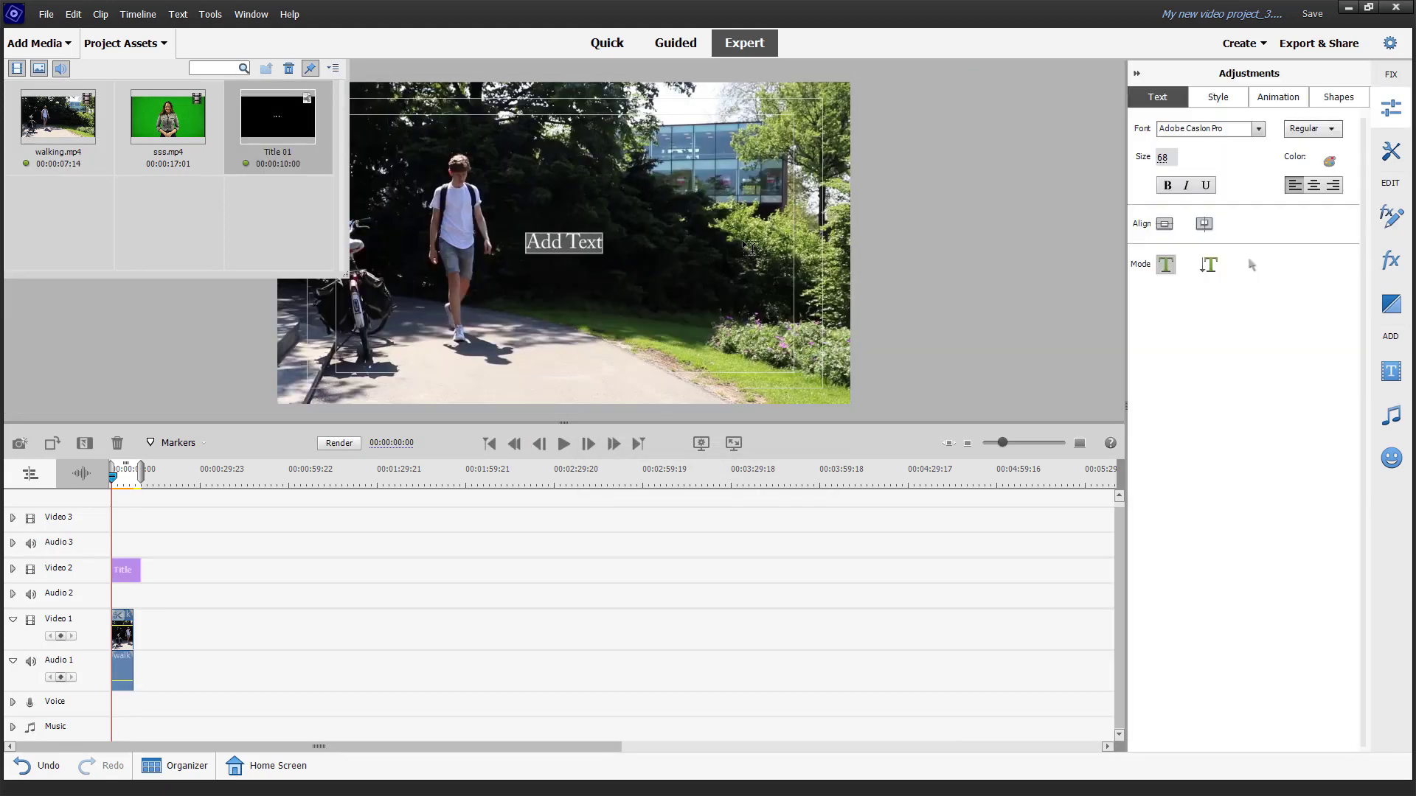
double_click(579, 239)
click(579, 240)
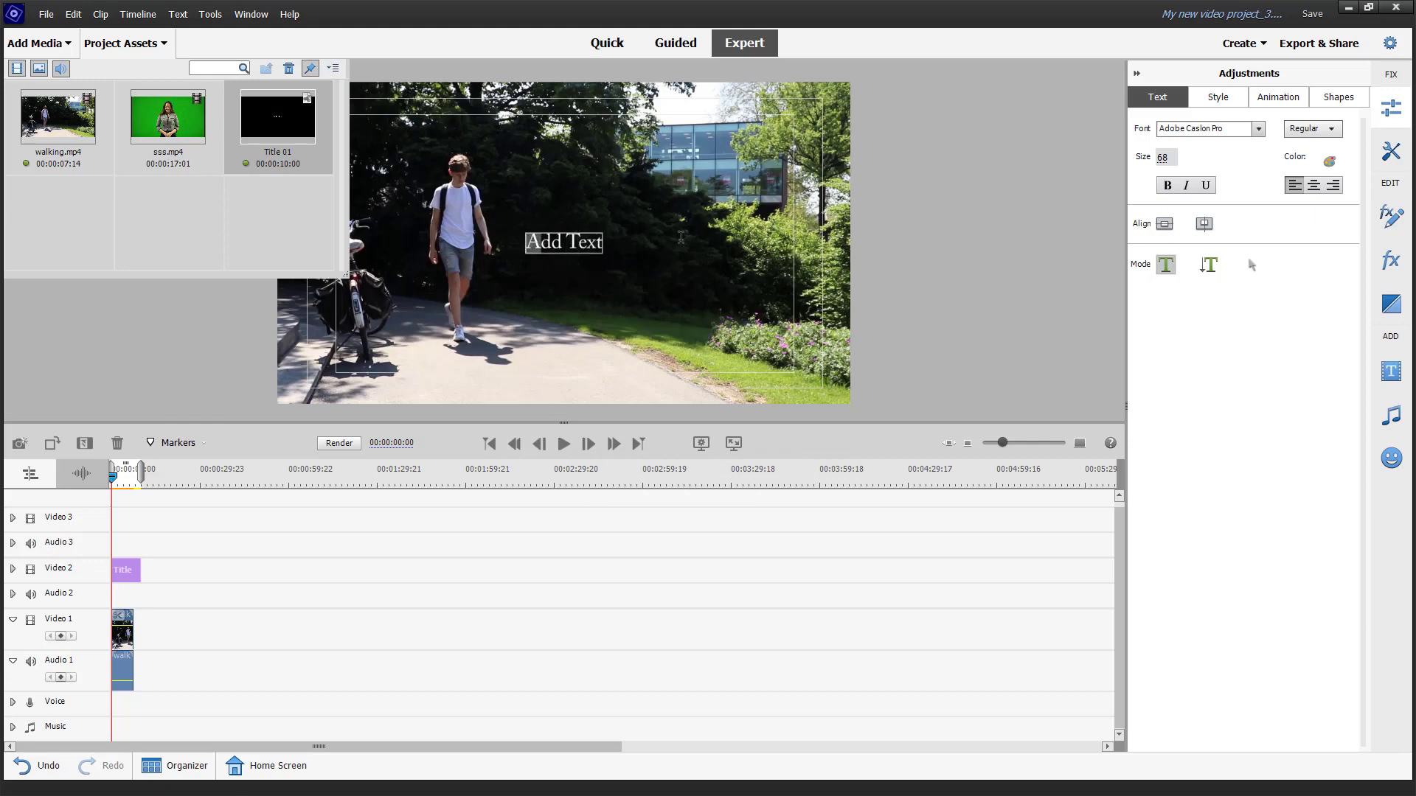
key(ctrl+a)
text(TUTORTUBE)
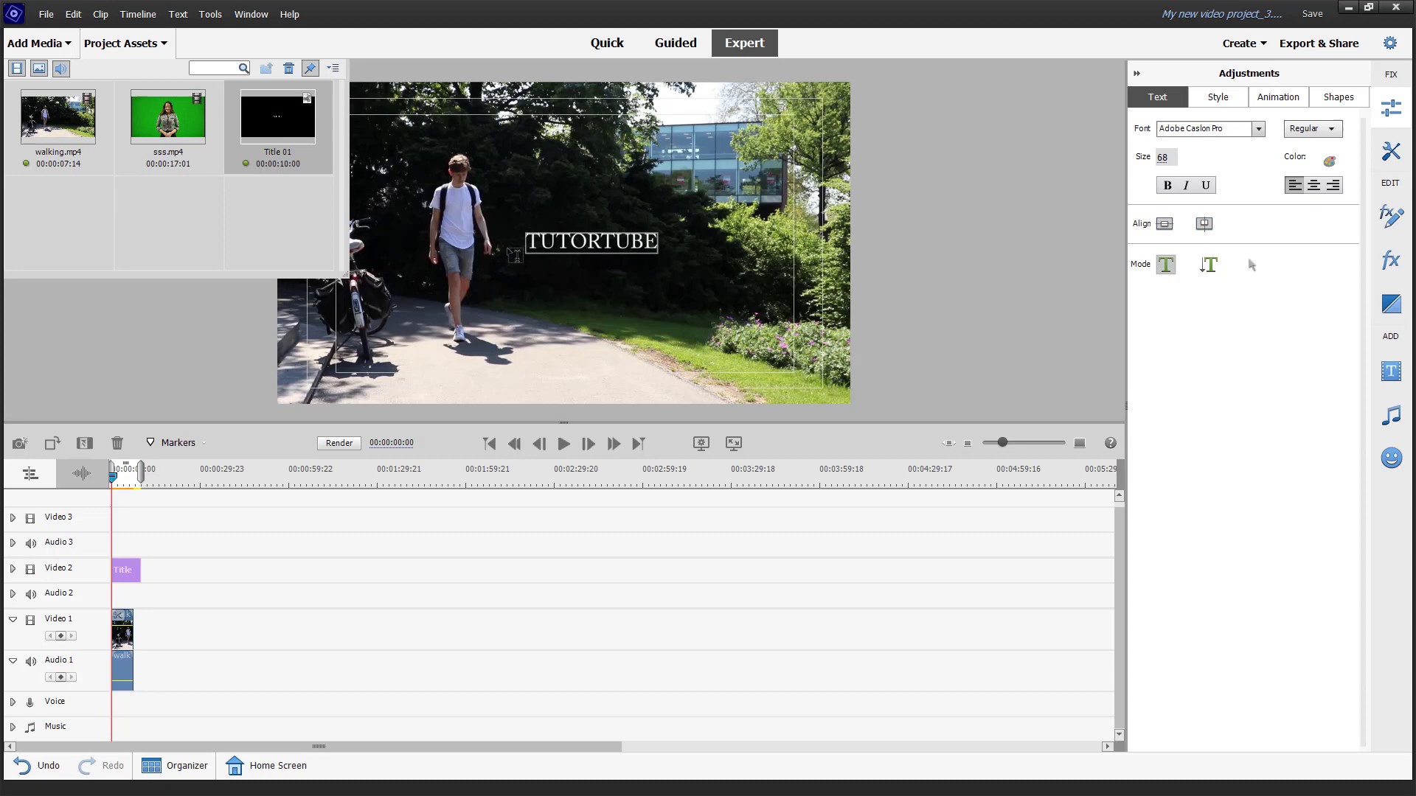
Format the whole title text as bold at size 140, and change its font to Bauhaus 93
key(ctrl+a)
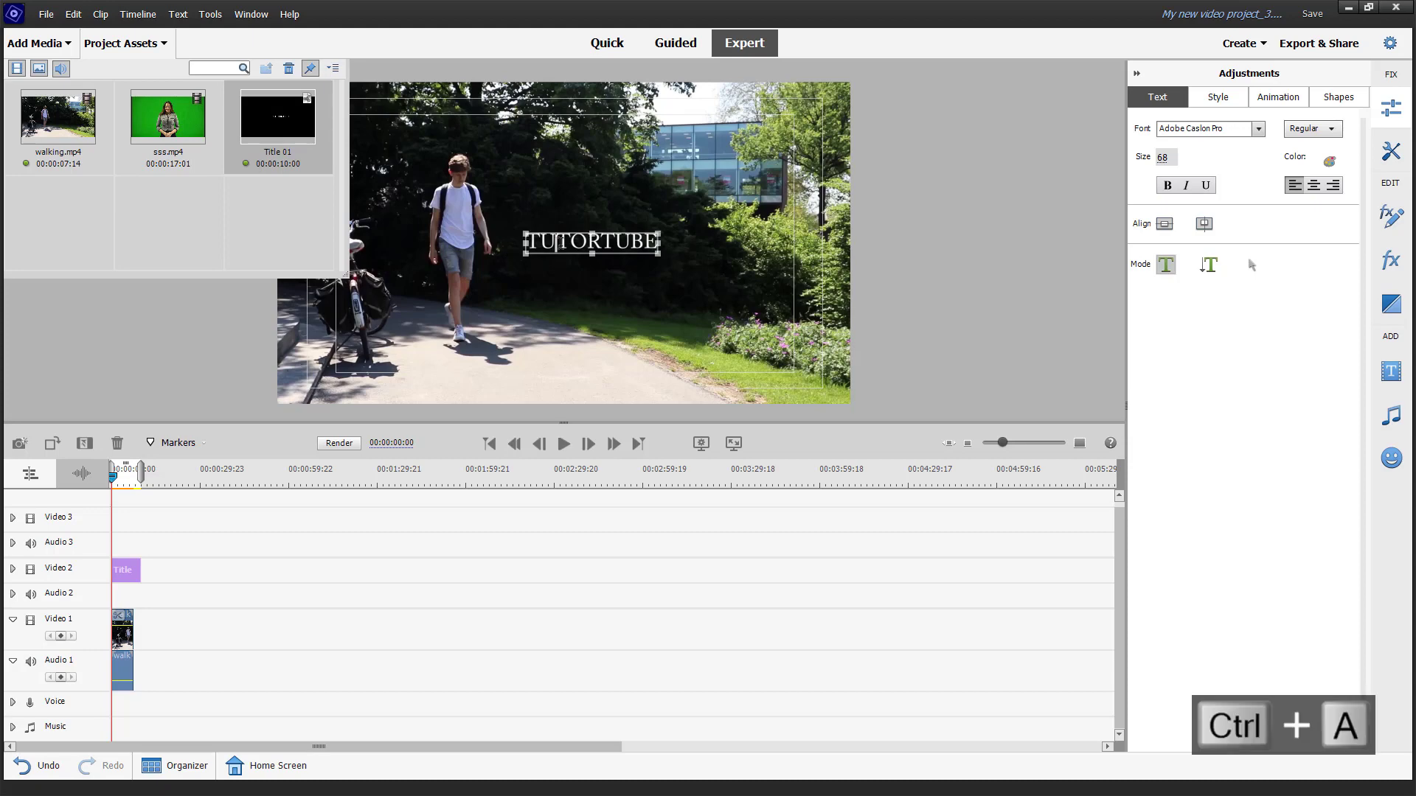
click(1172, 188)
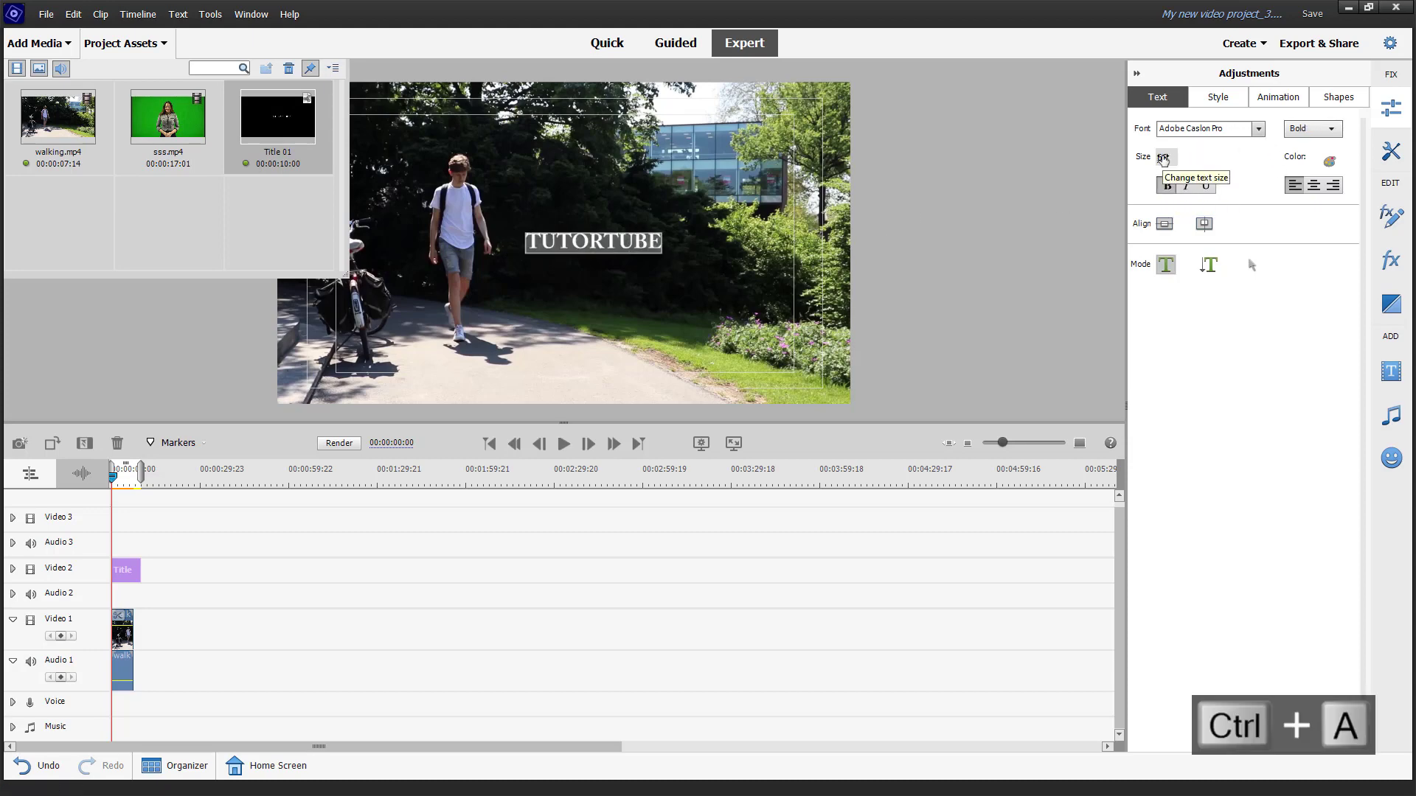
drag(1166, 158, 1225, 158)
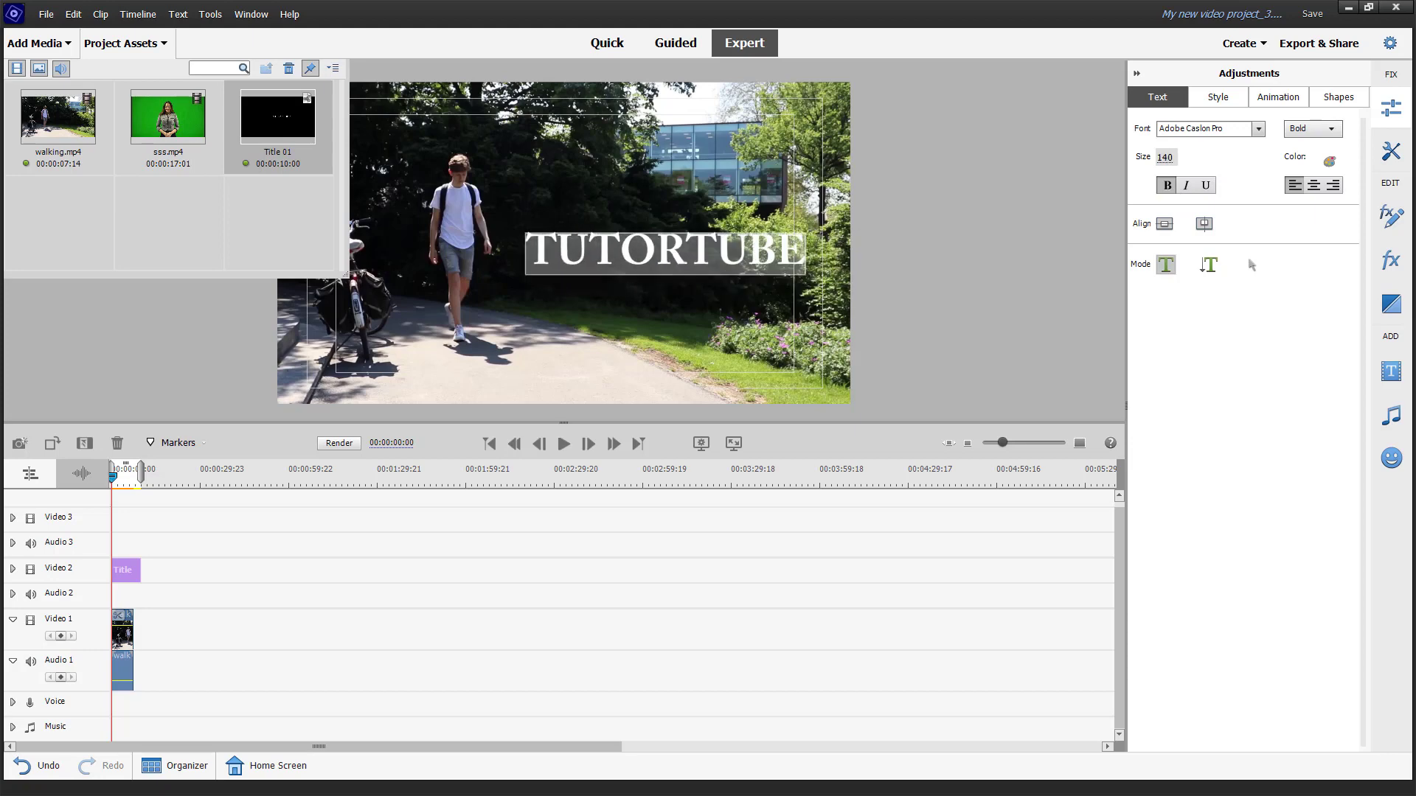
click(1256, 130)
click(1324, 361)
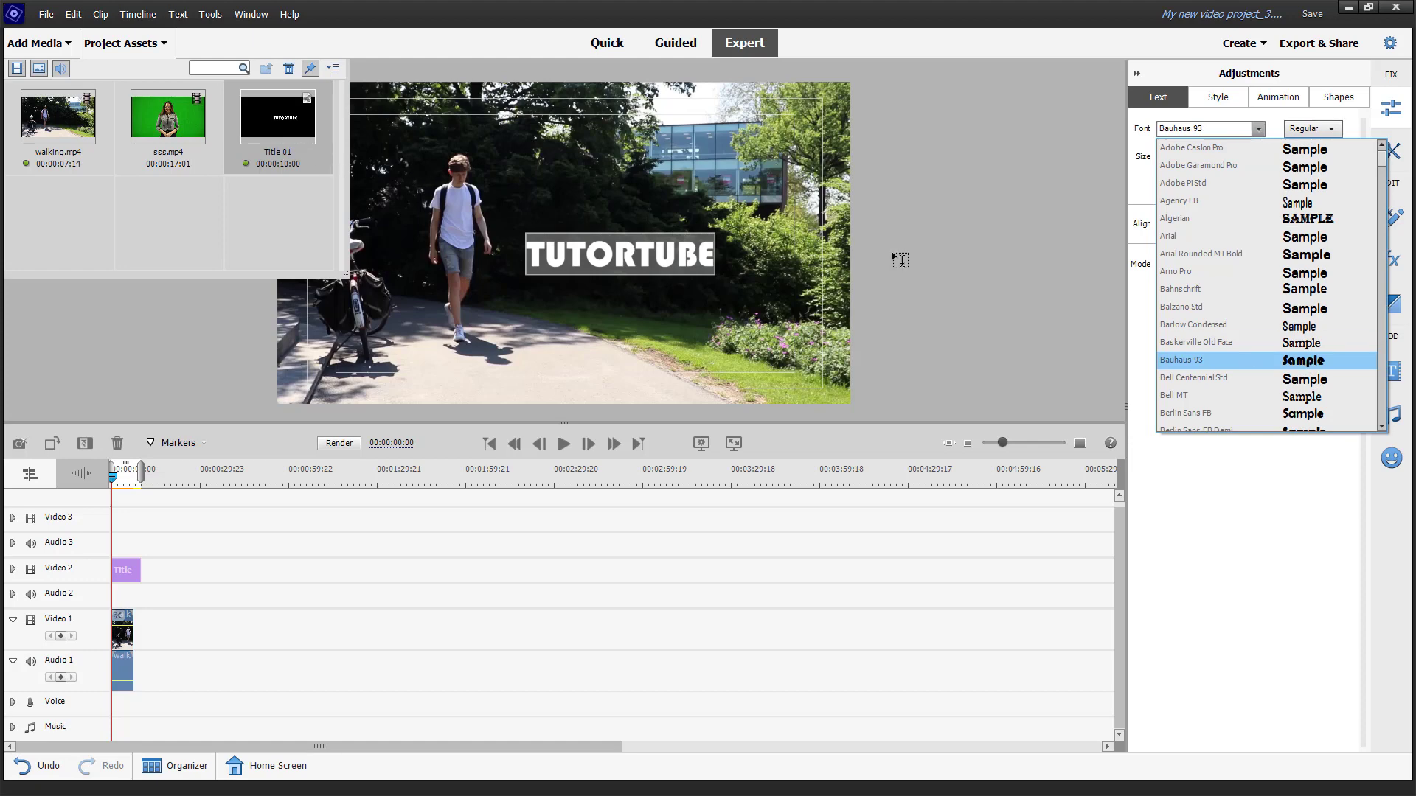
click(1045, 247)
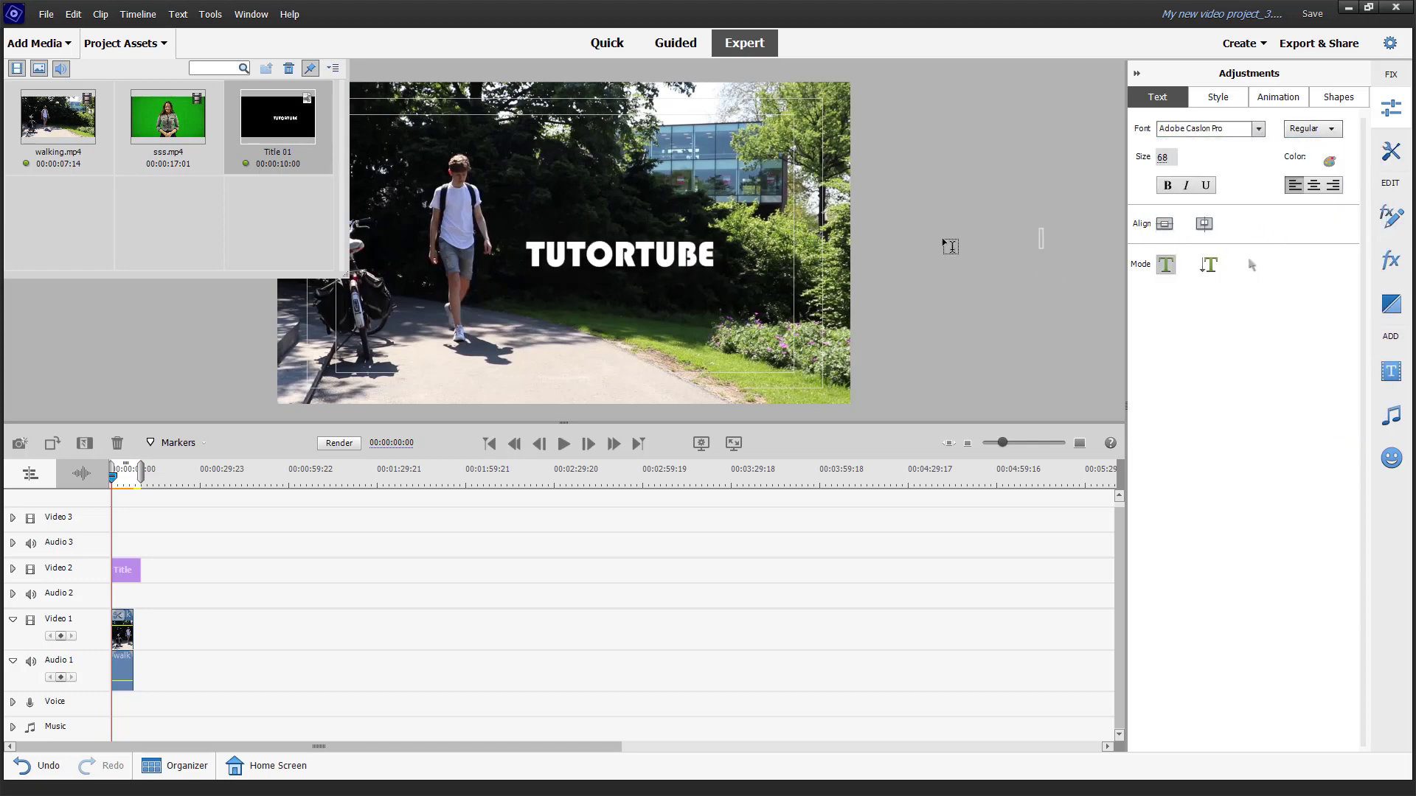
Enlarge the TUTORTUBE title to size 198 and move it over the walking man near the frame's center, closing the project assets
click(669, 251)
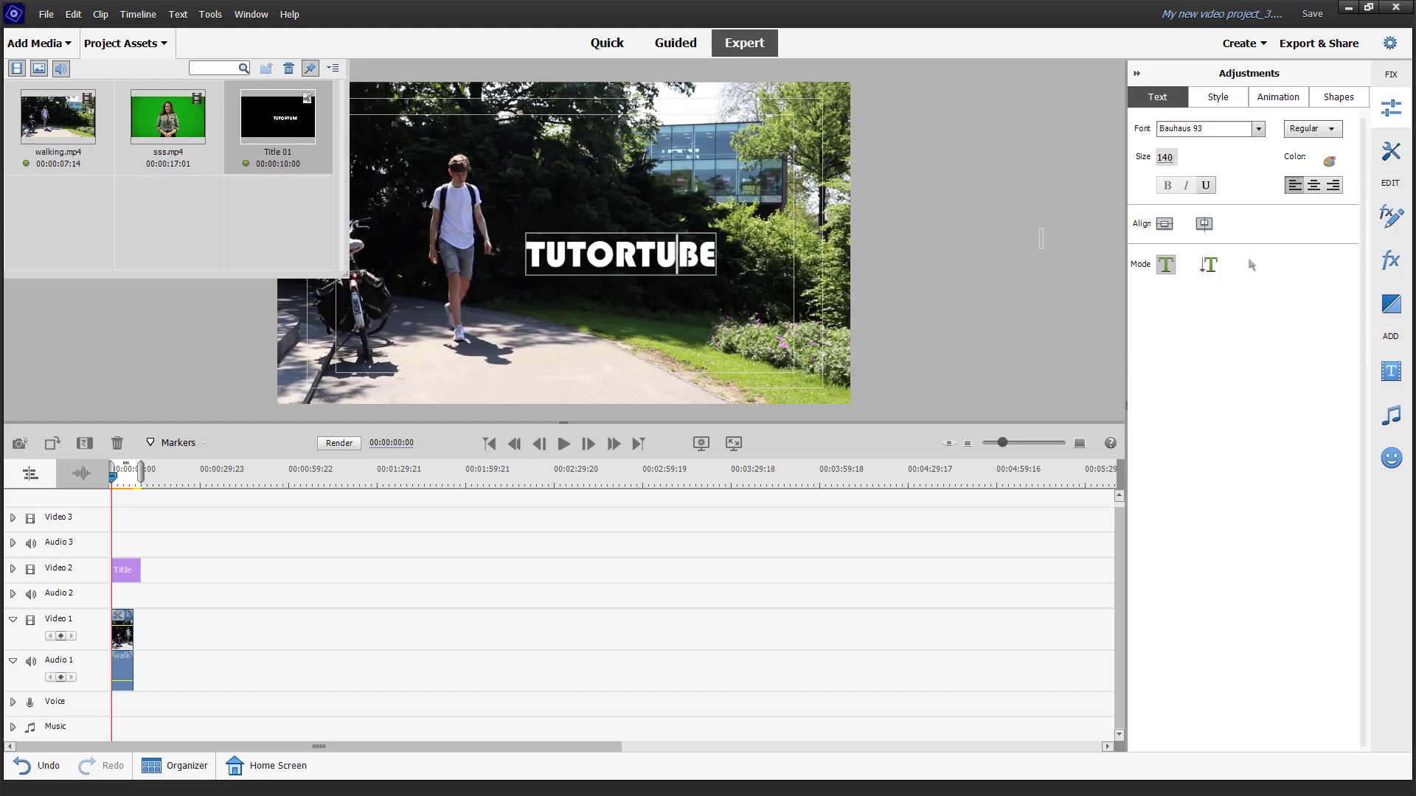
drag(1164, 157, 1190, 157)
click(1252, 265)
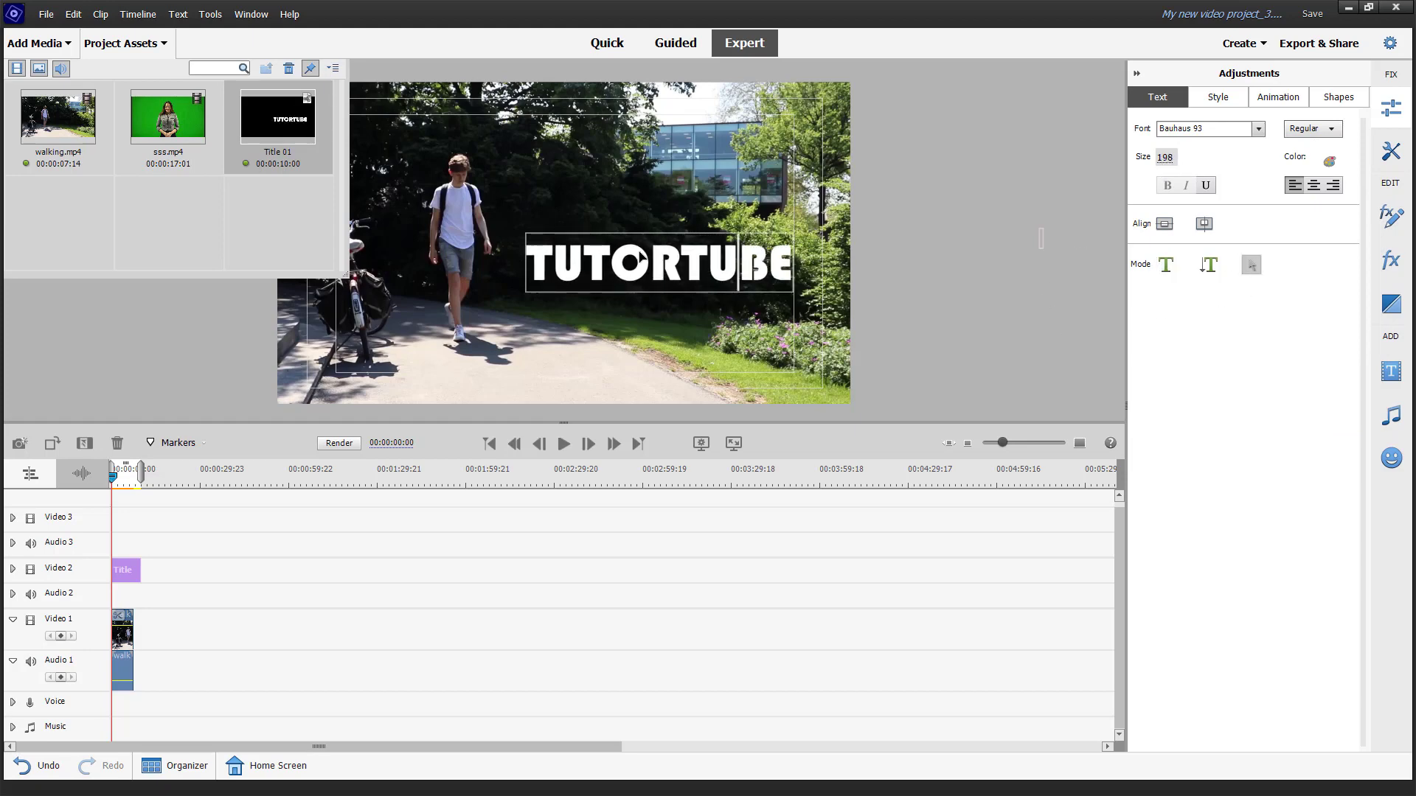
drag(639, 257, 531, 241)
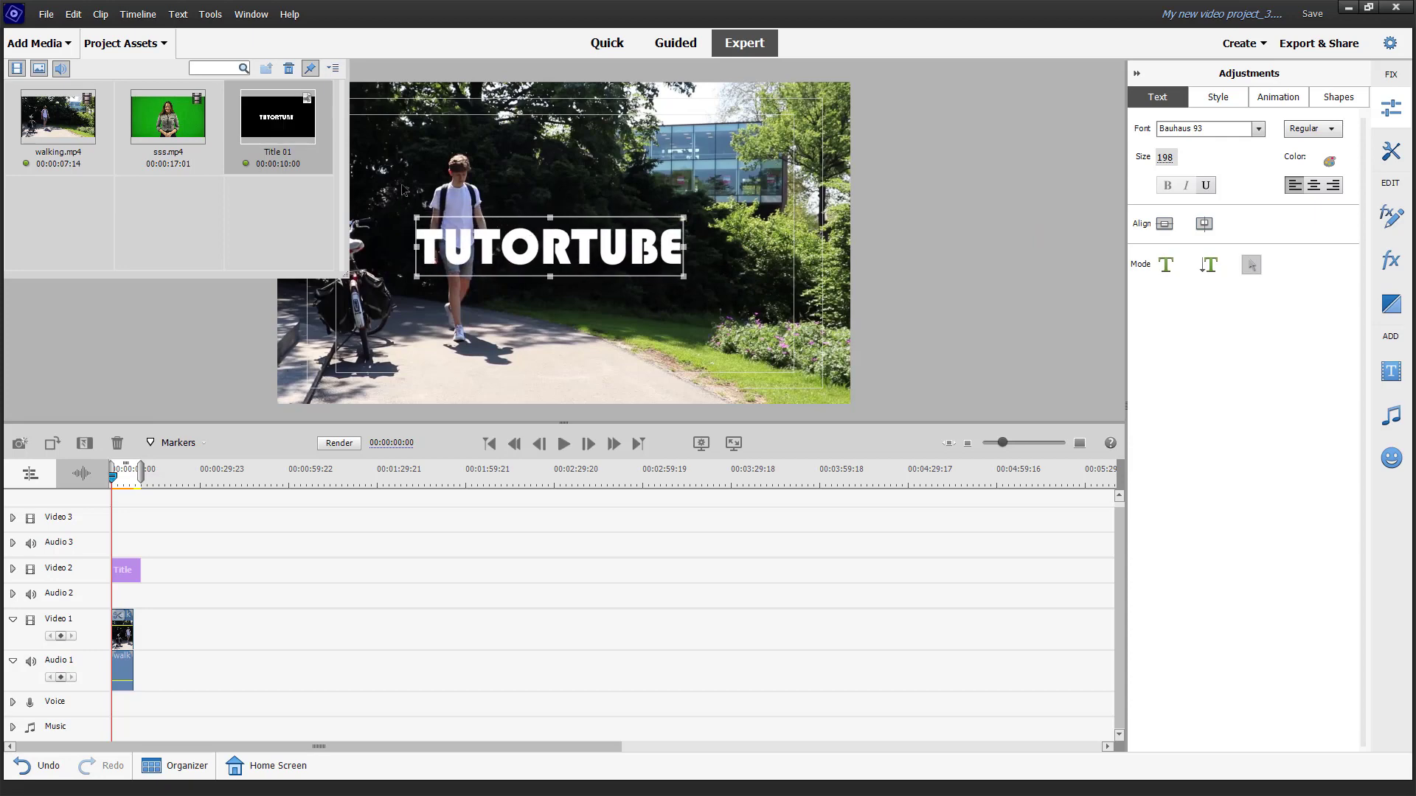
click(127, 42)
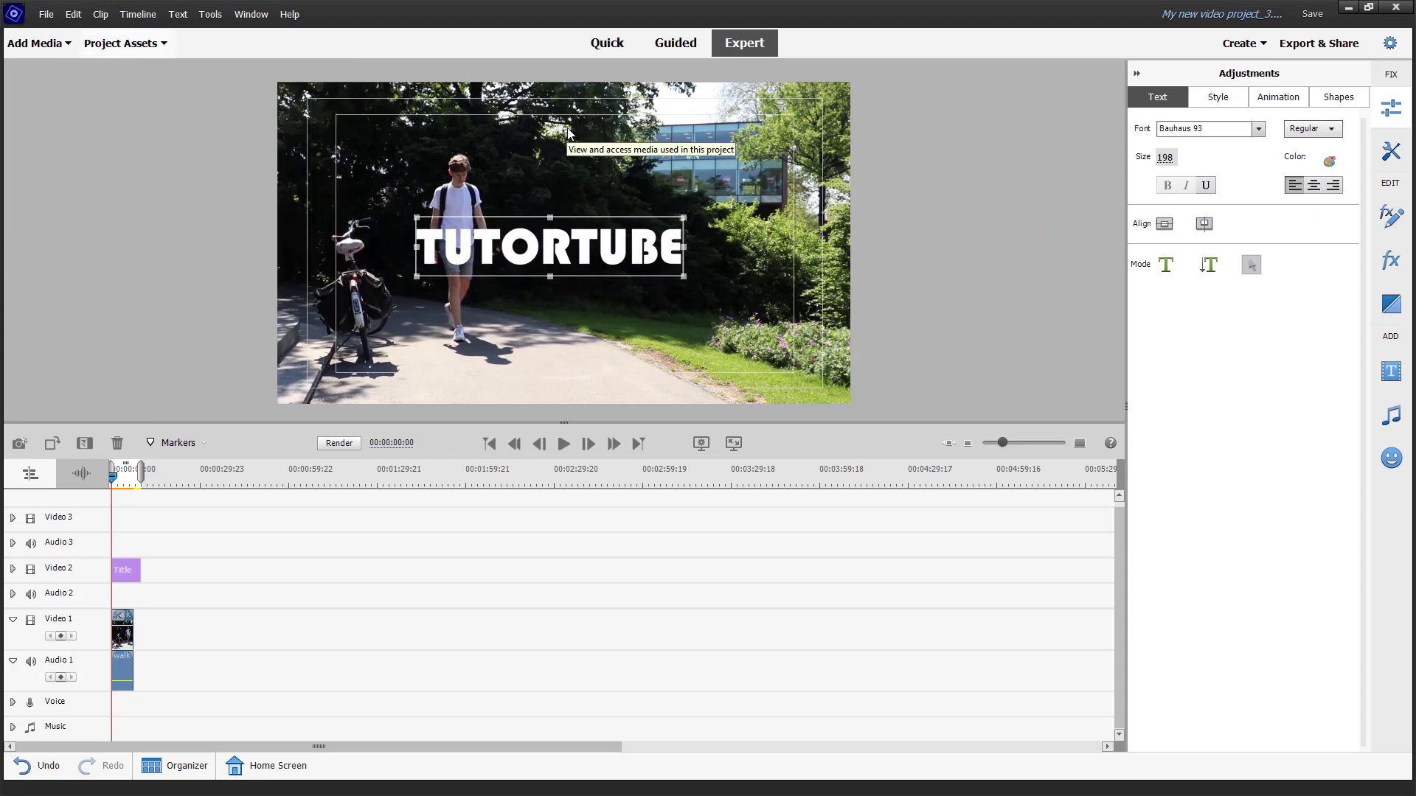
Draw two white rectangles in the title, one on each side of the TUTORTUBE text and extending past the frame edges
click(1339, 97)
click(1176, 123)
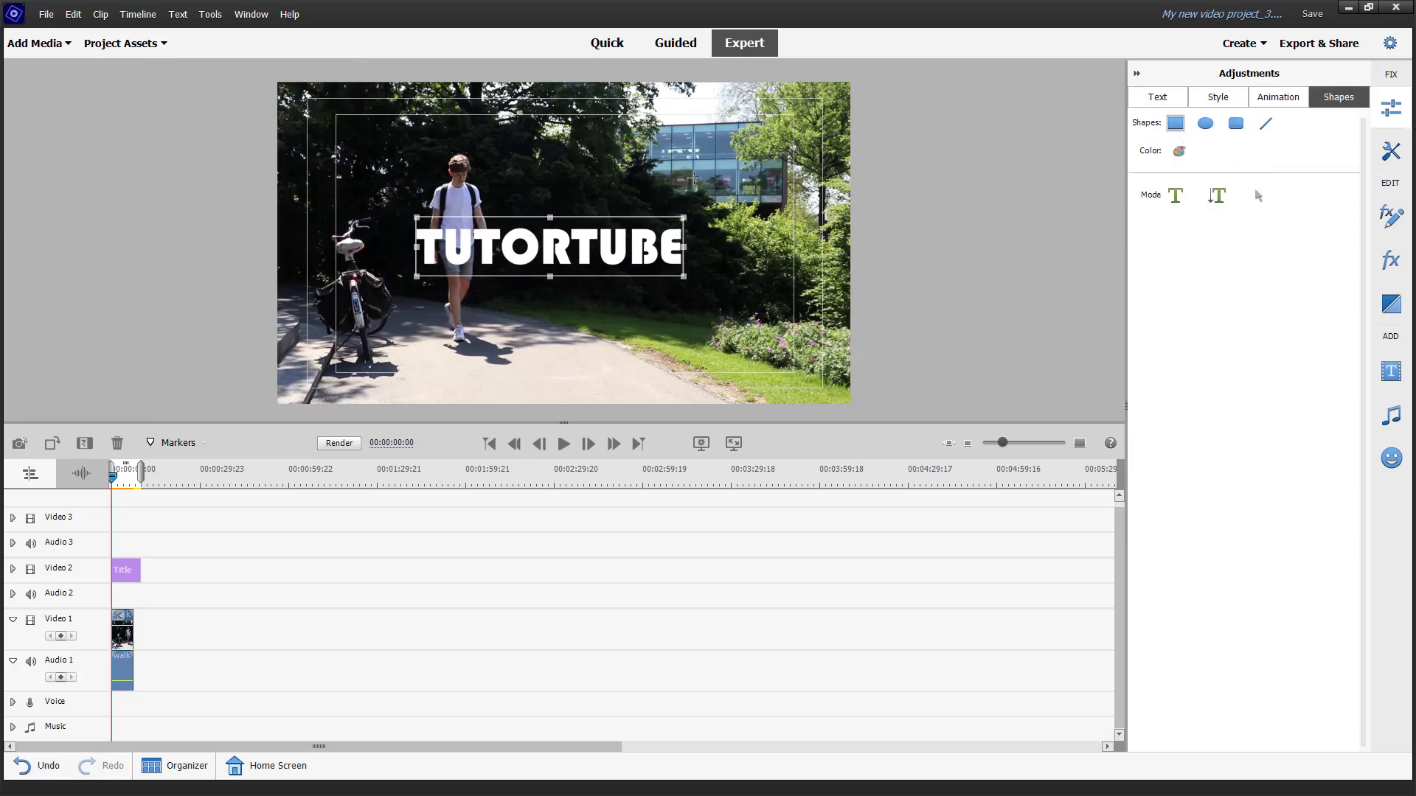
drag(693, 177, 892, 335)
drag(216, 148, 399, 343)
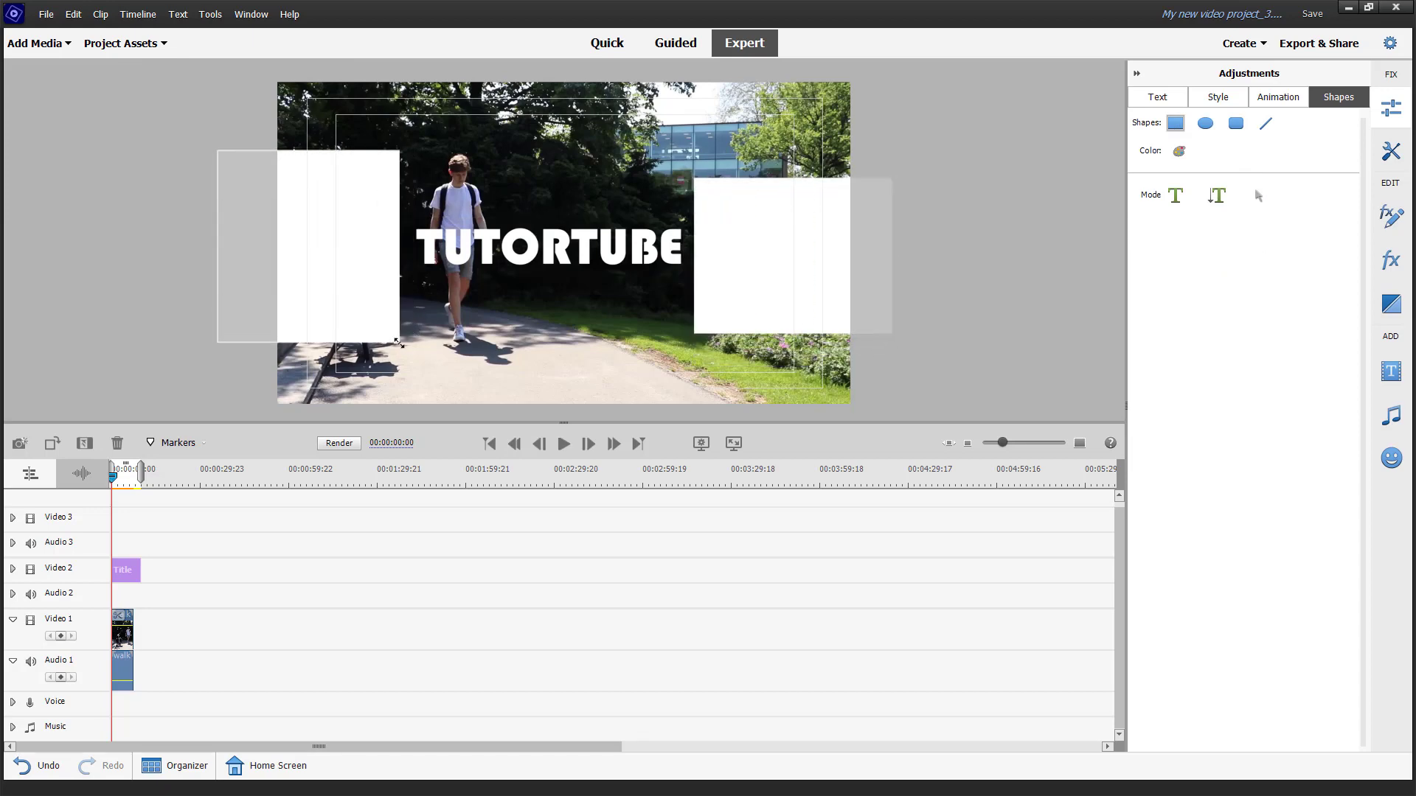
Apply the Track Matte Key effect to the walking clip on Video 1 and set its matte to Video 2
click(126, 632)
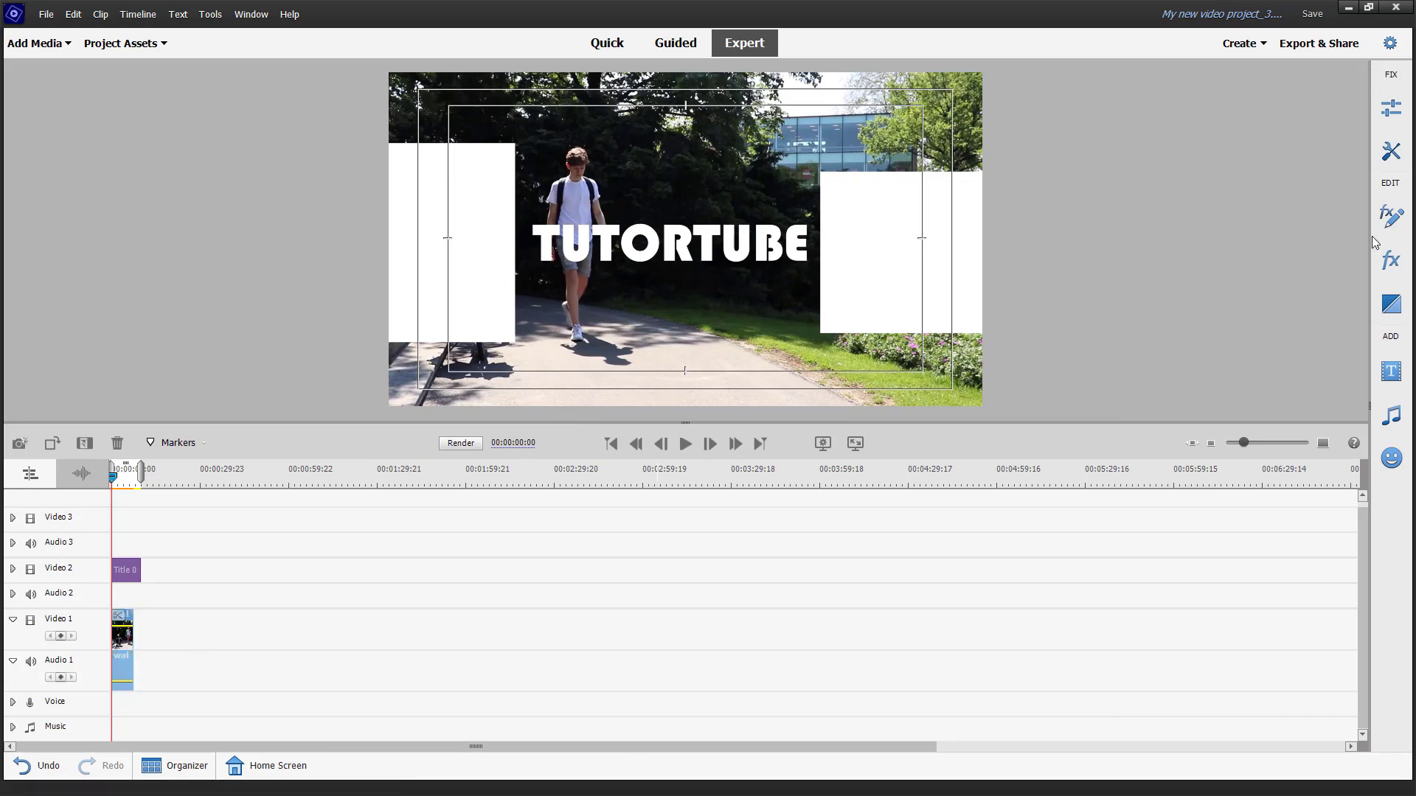
click(1391, 261)
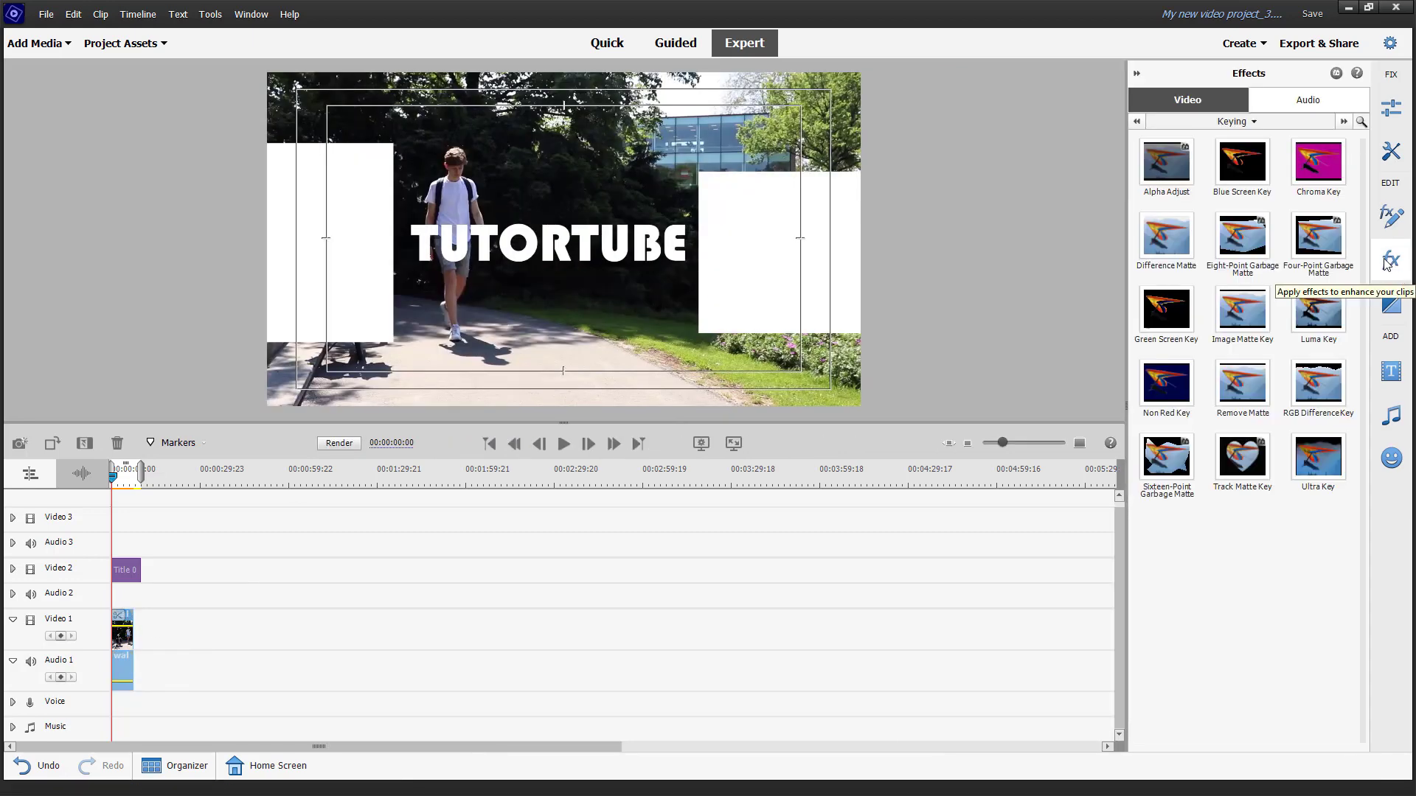
drag(1242, 457, 122, 641)
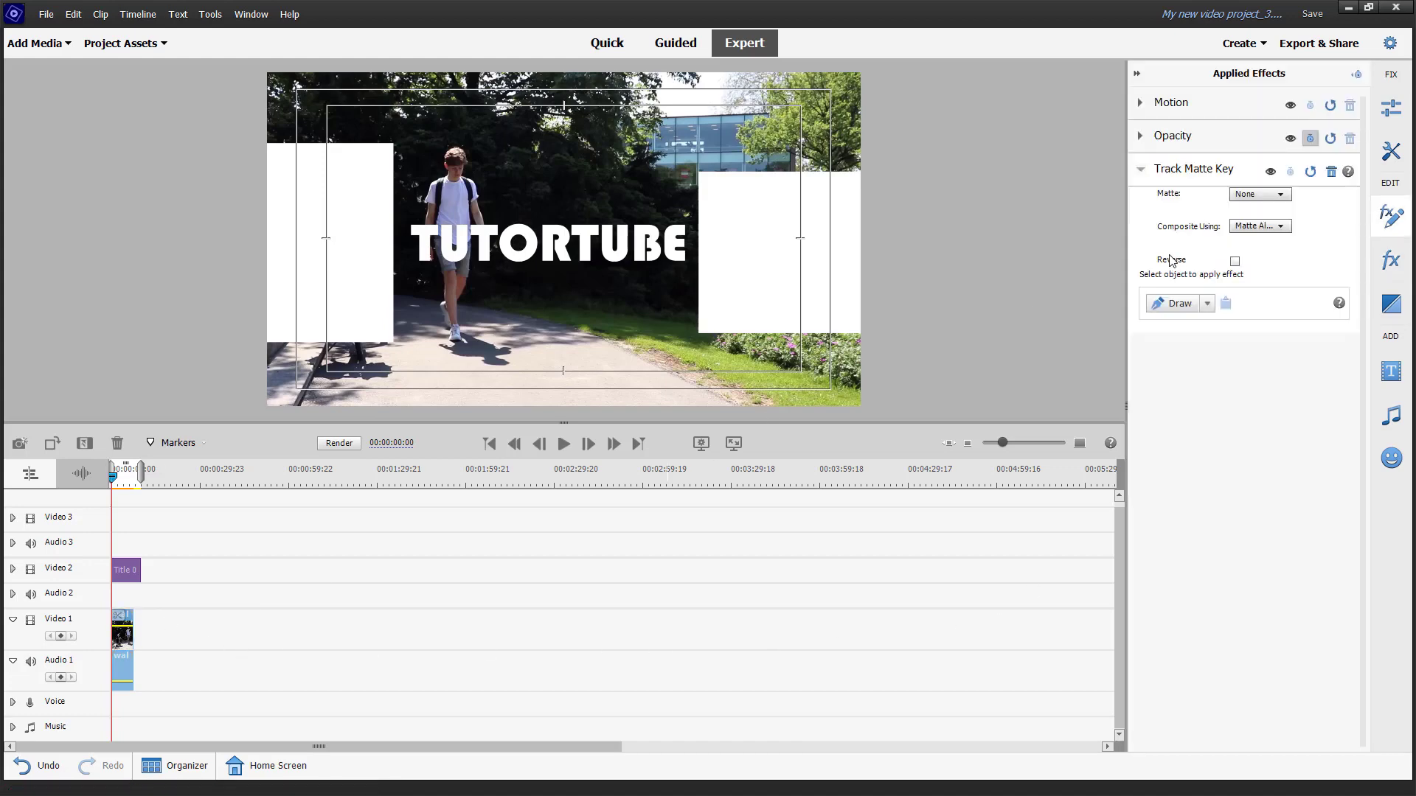
click(1246, 196)
click(1292, 257)
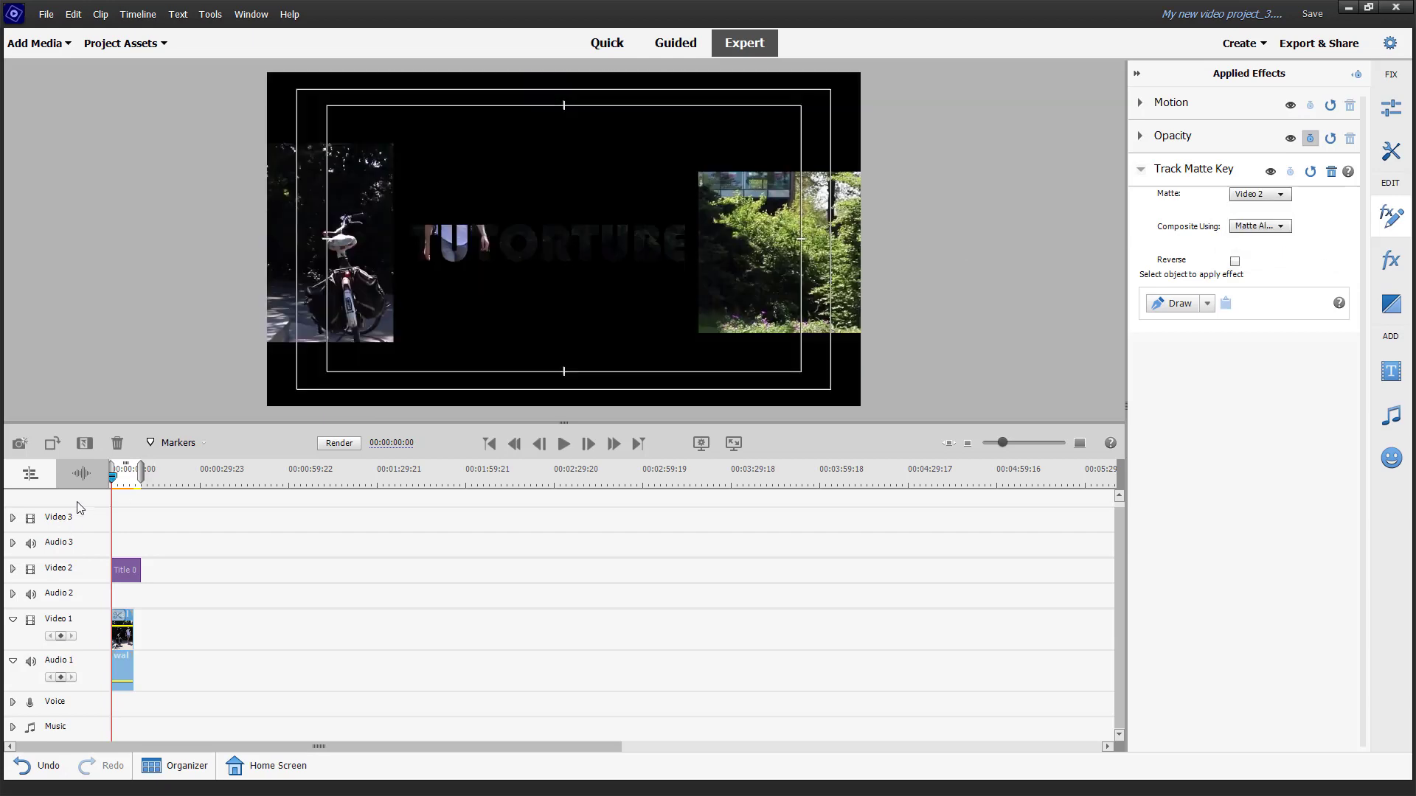
Move the playhead to 00:00:04:05 and set the walking clip's Track Matte Key to composite using Matte Luma
drag(114, 479, 123, 479)
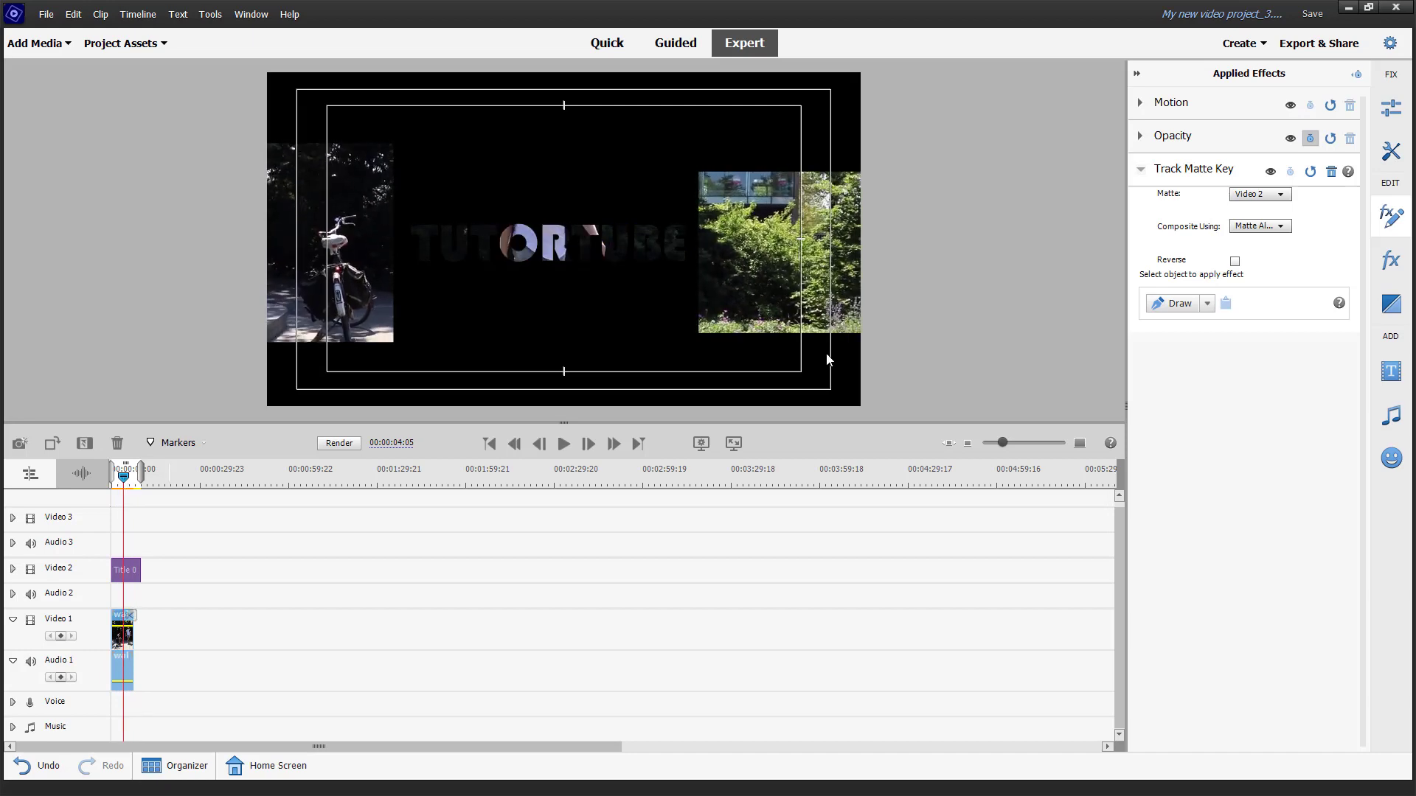
click(1253, 226)
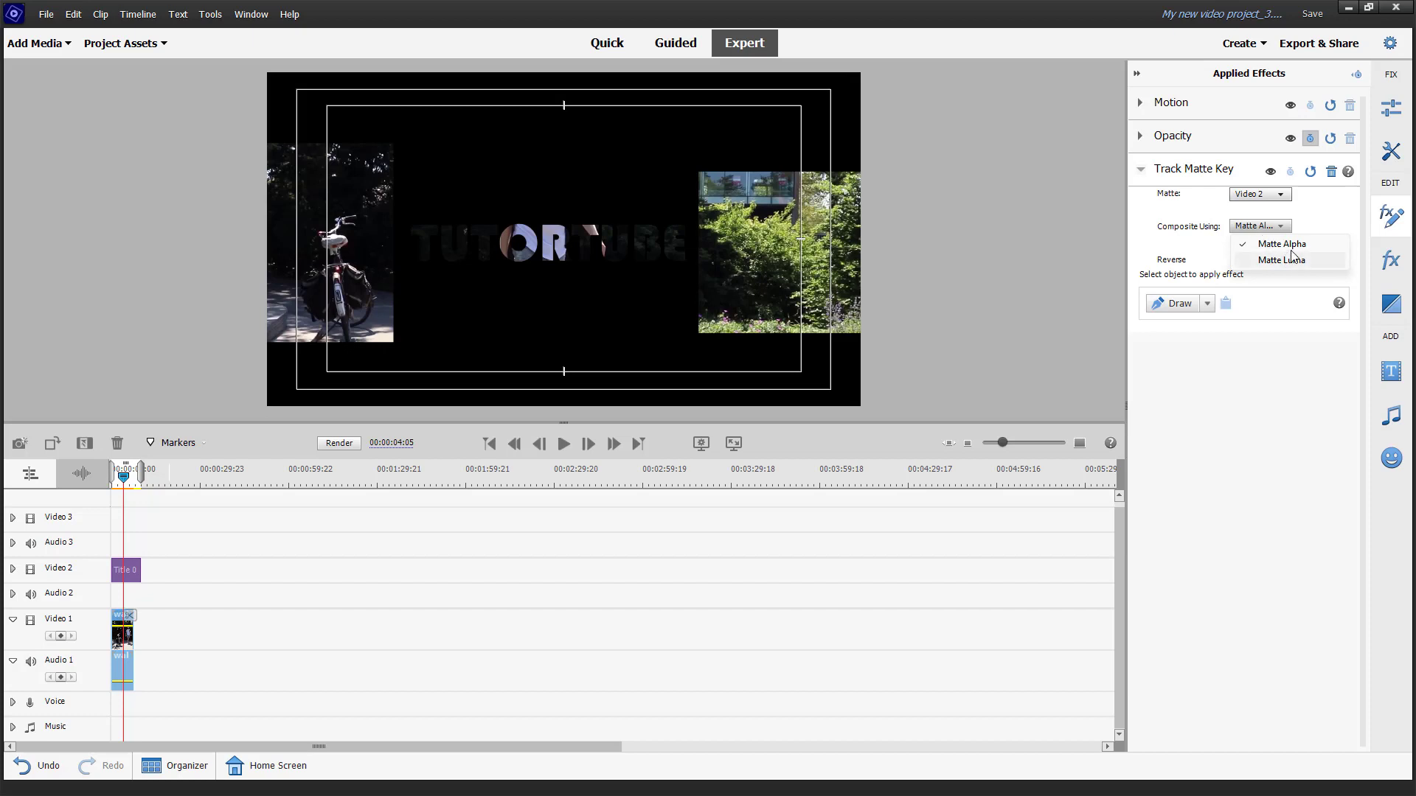
click(1289, 259)
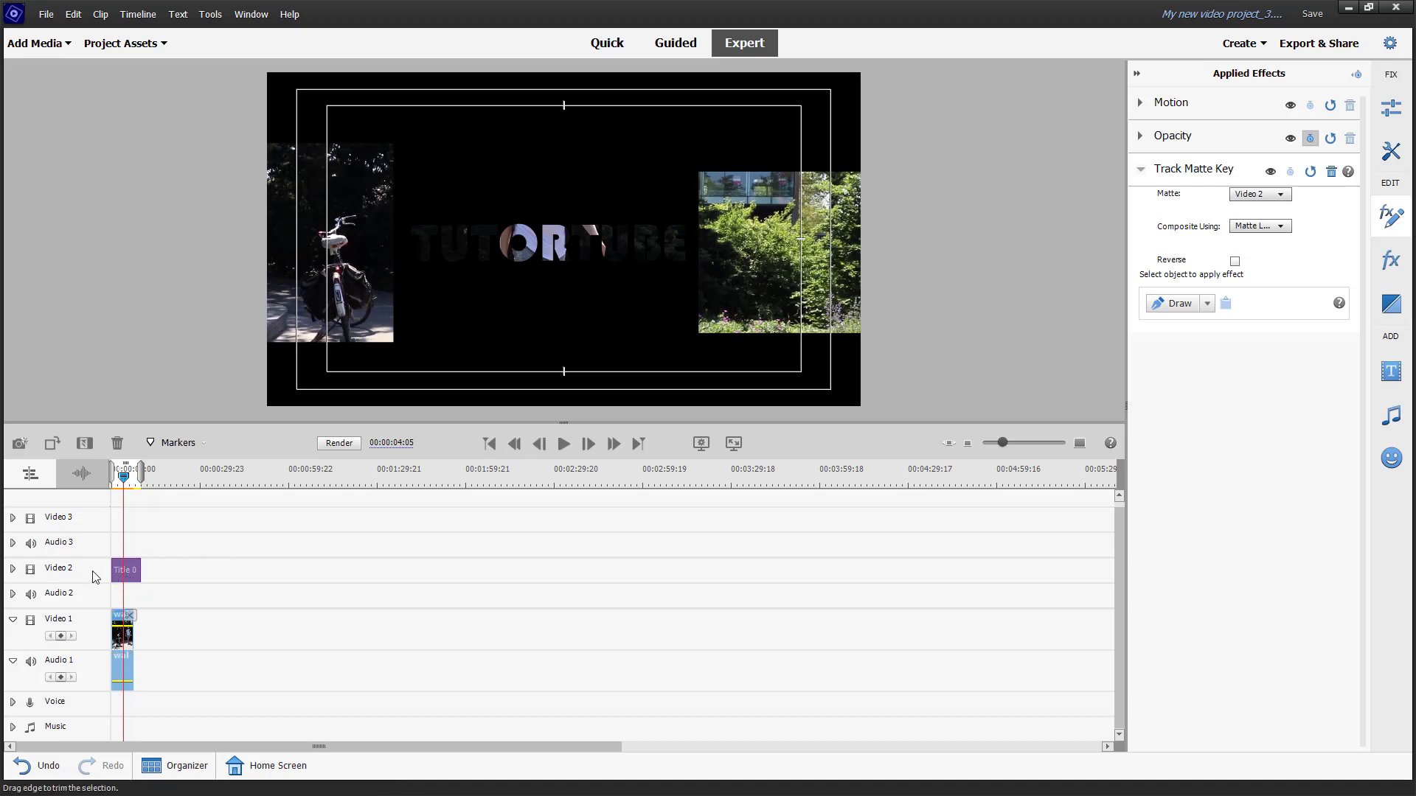
Open the title for editing and recolor the rectangle to the right of the text gray, RGB 145, 145, 145
double_click(133, 576)
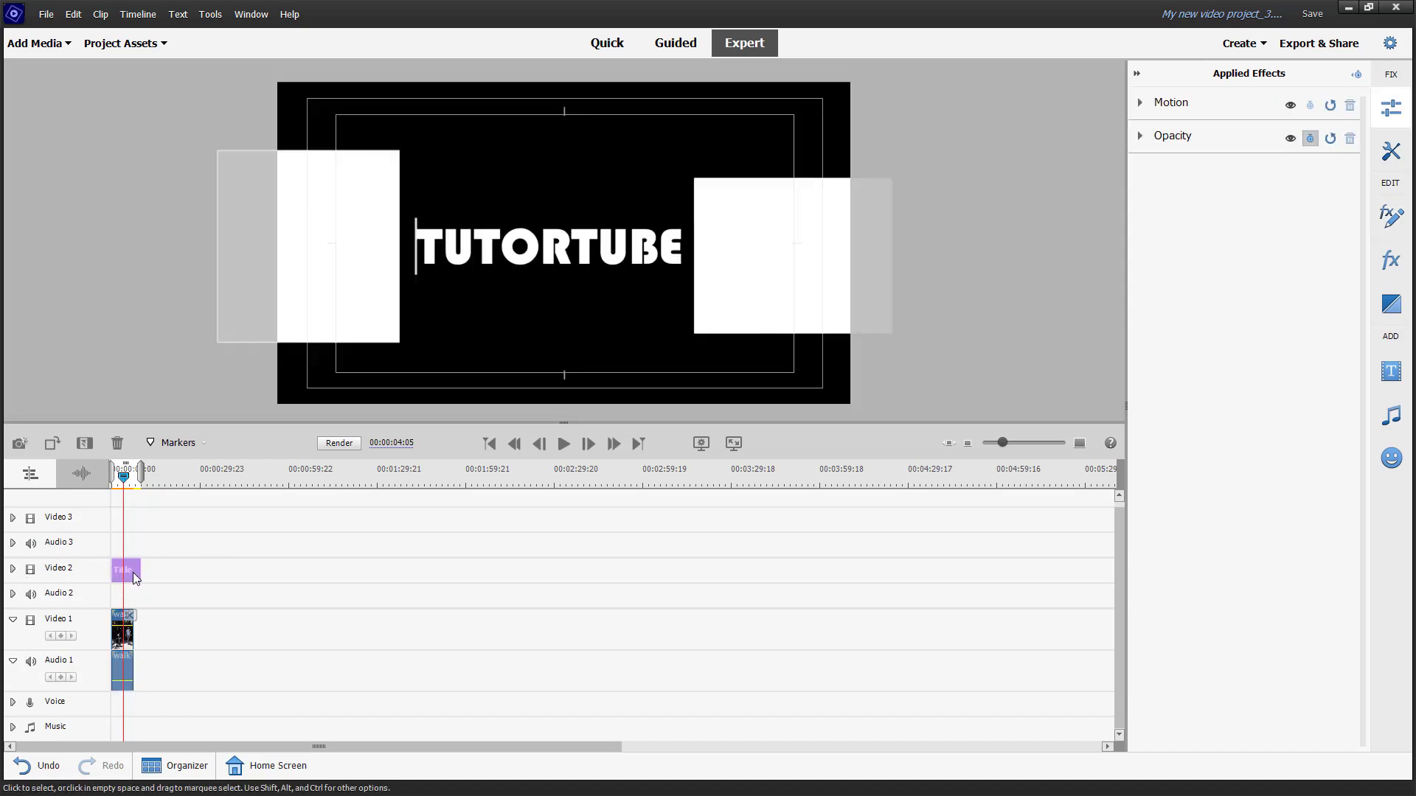
click(772, 249)
click(1258, 195)
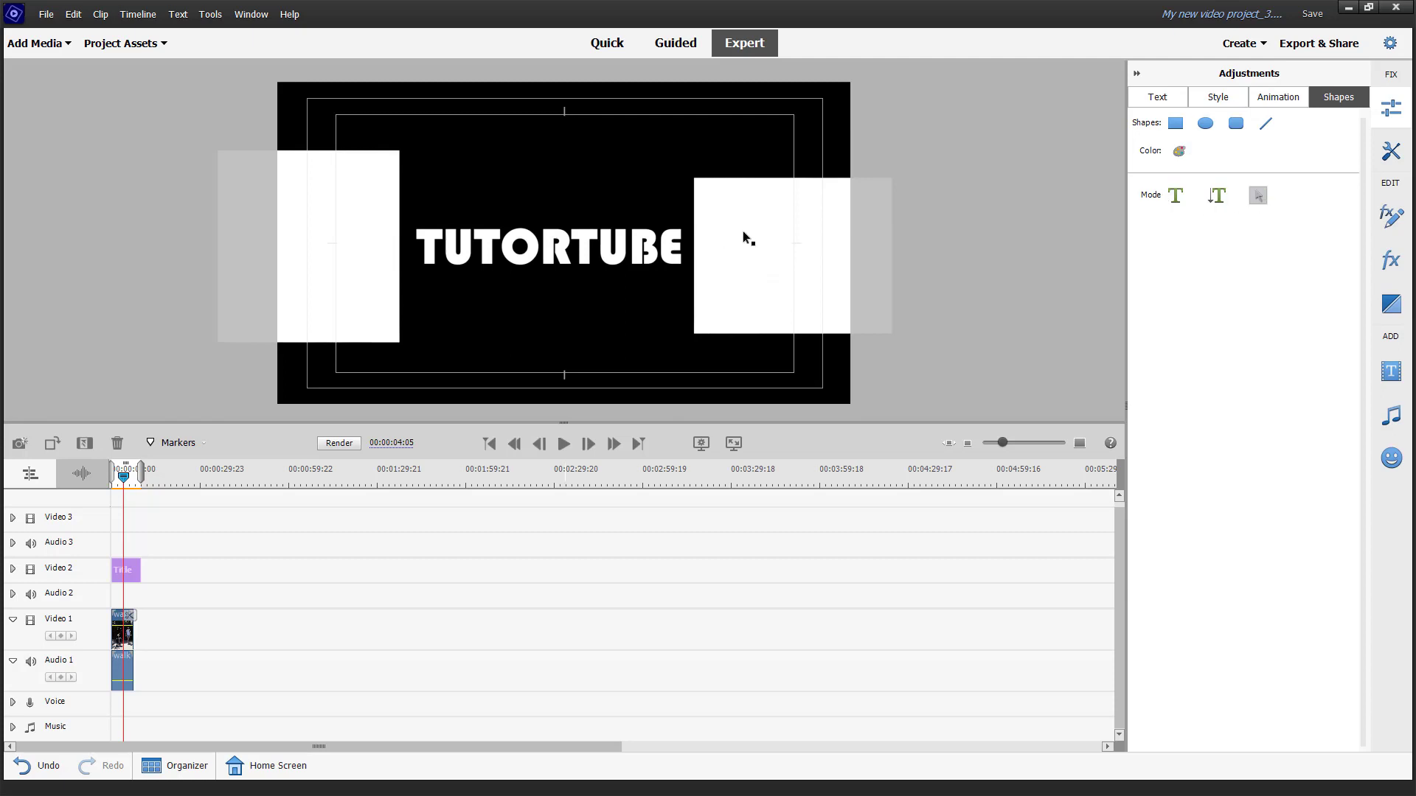
click(743, 234)
click(1179, 151)
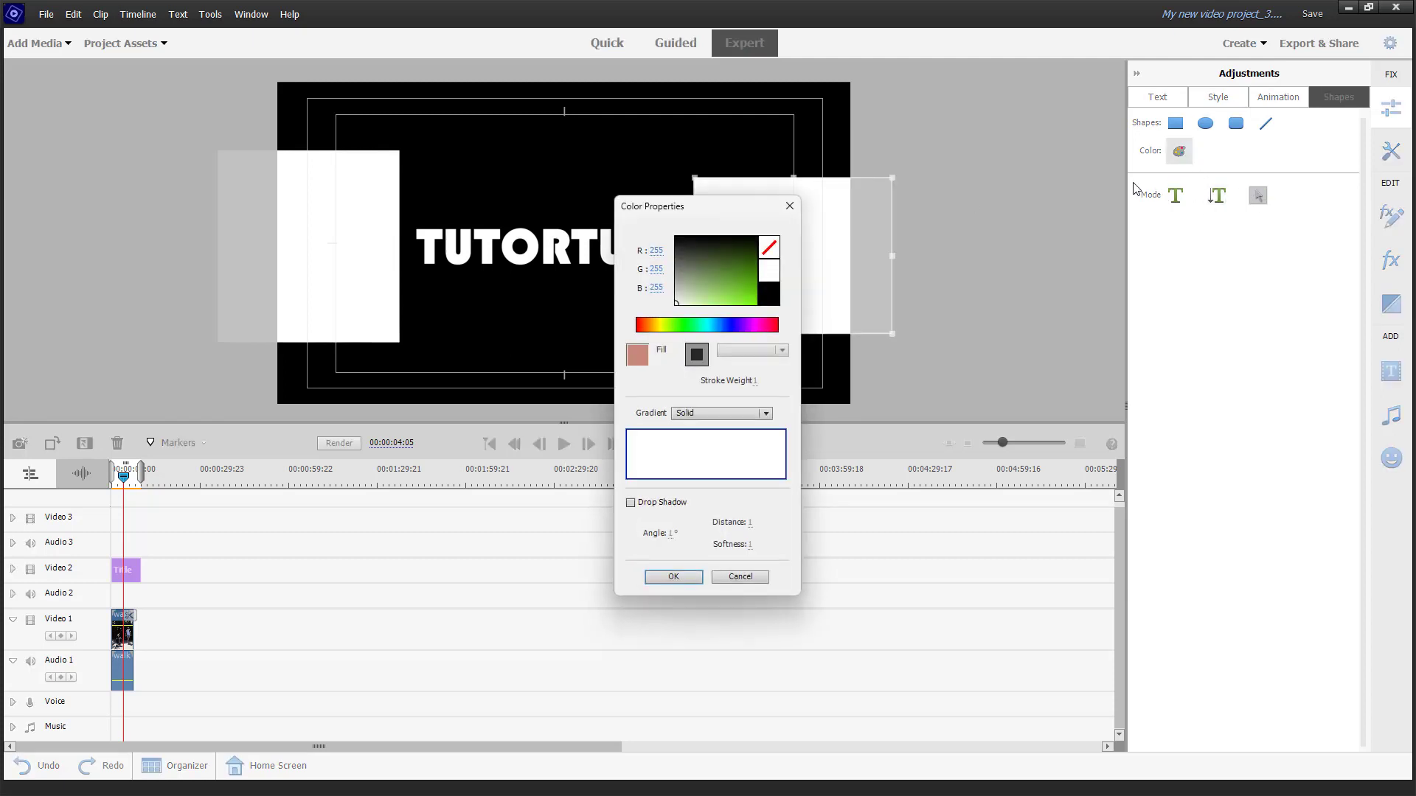
click(677, 284)
click(673, 576)
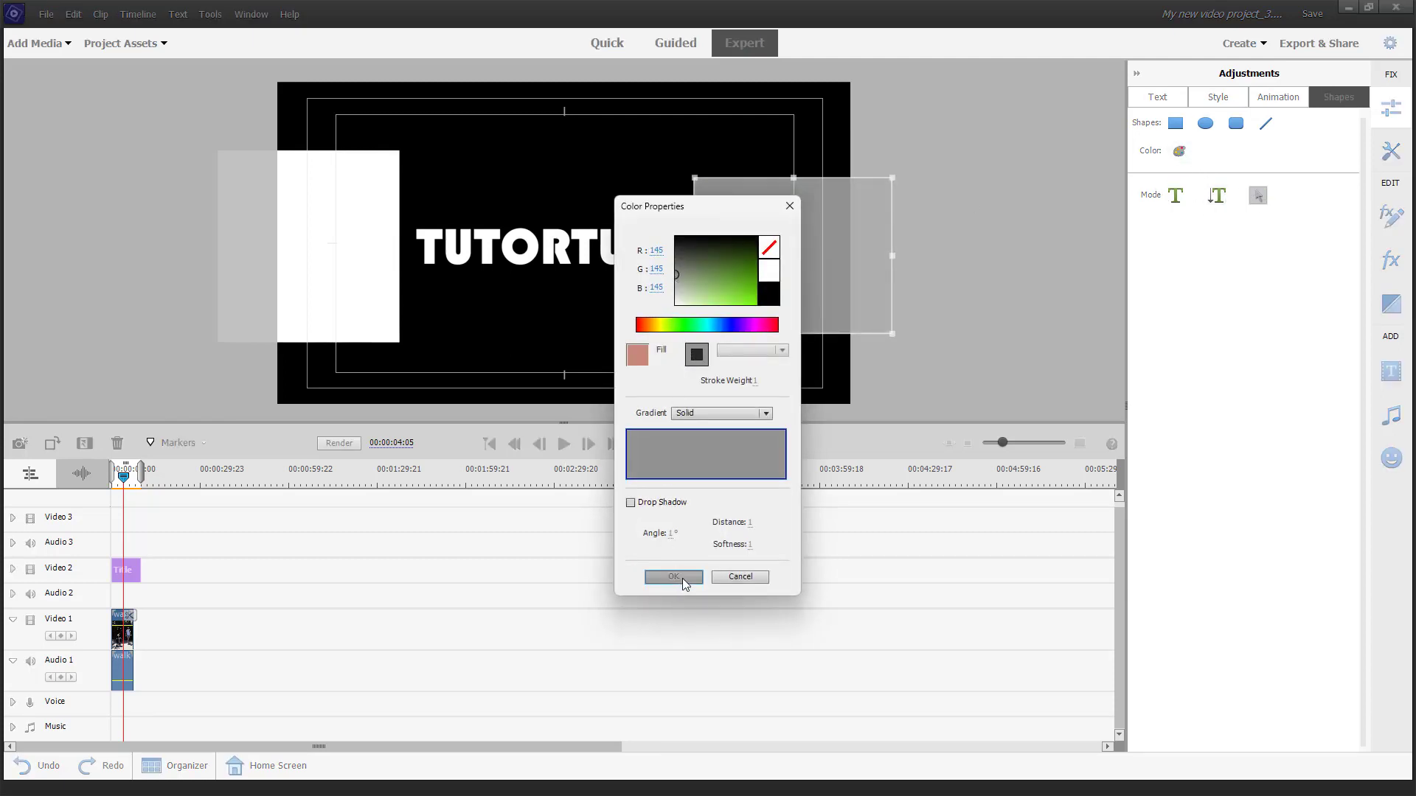
Recolor the rectangle to the left of the TUTORTUBE text gray, RGB 168, 168, 168, and deselect it
click(356, 243)
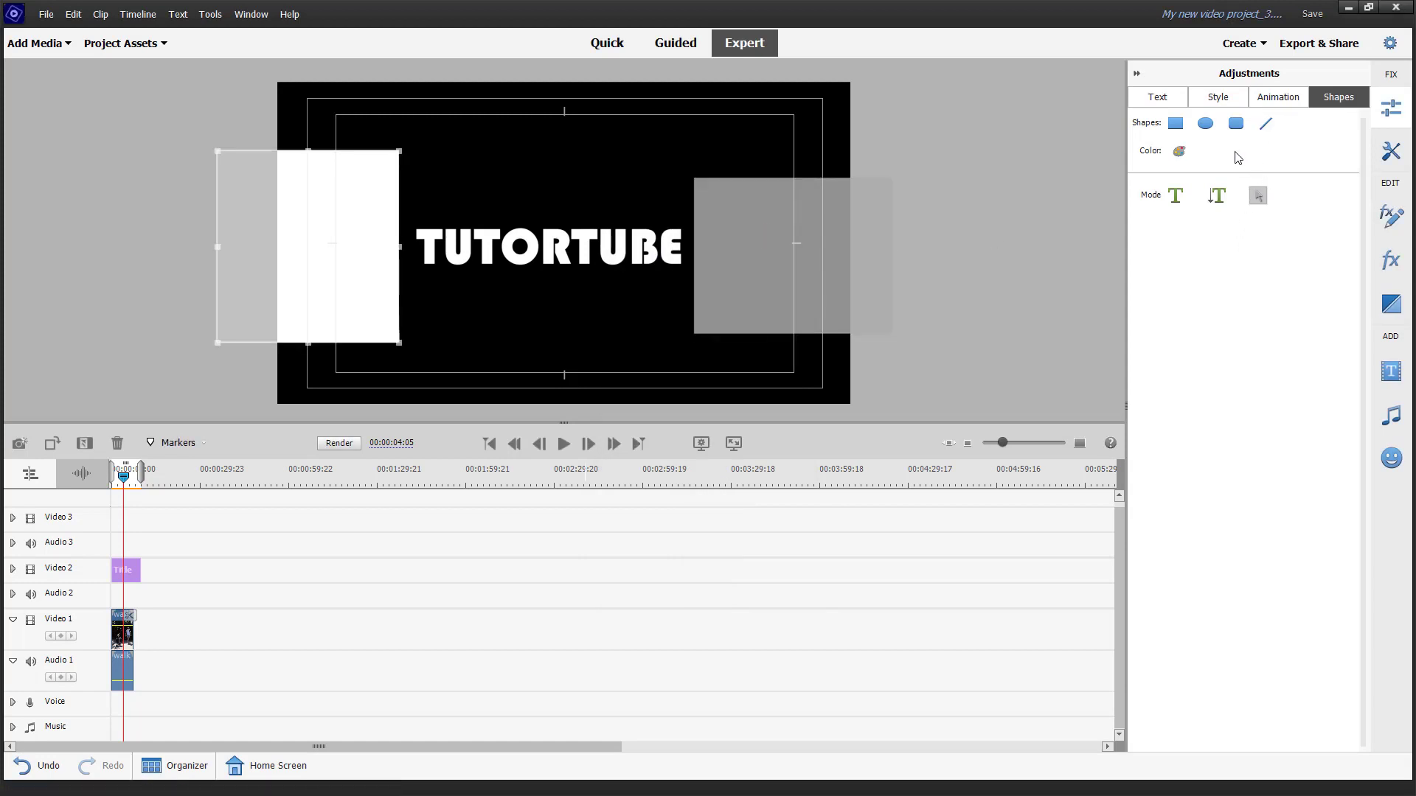
click(1179, 151)
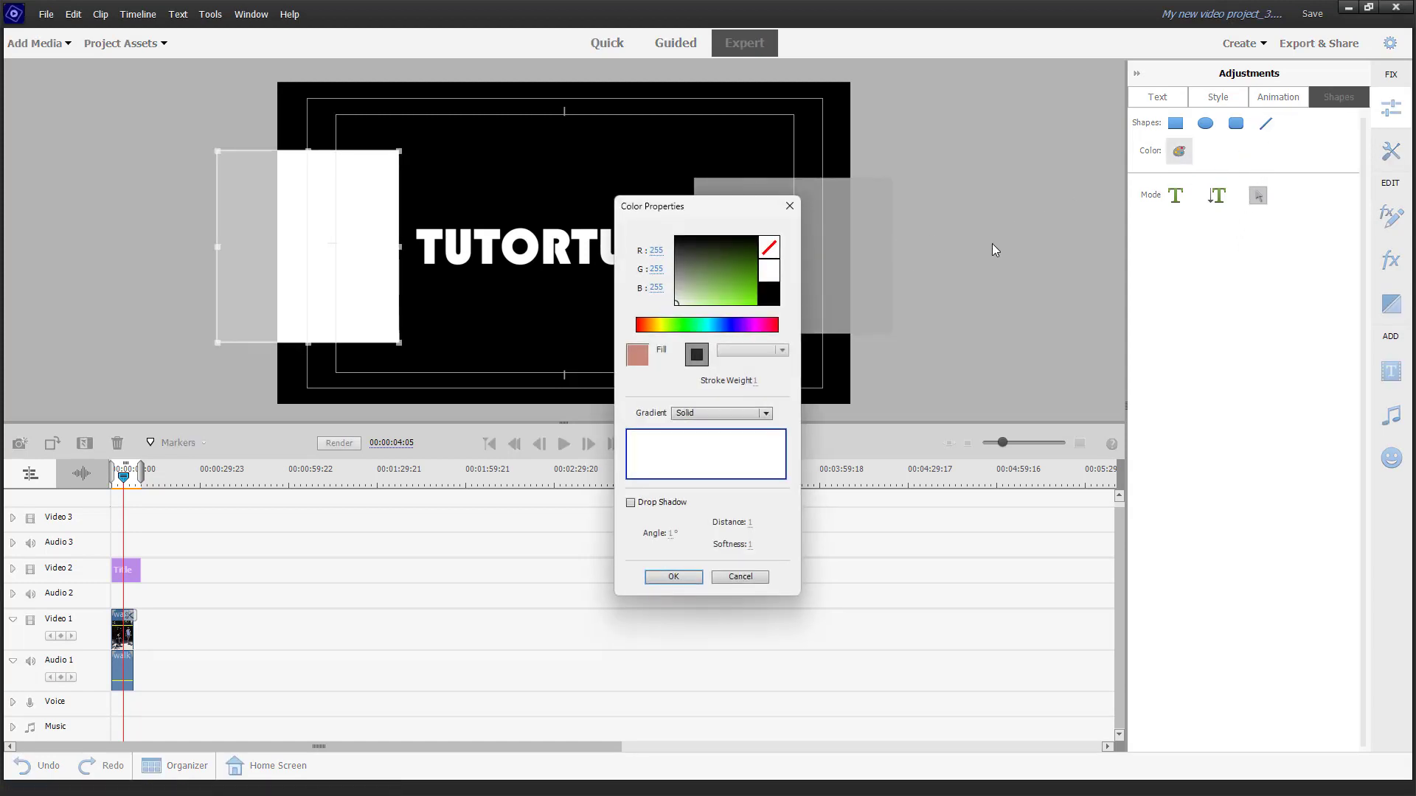
click(683, 286)
drag(680, 284, 662, 283)
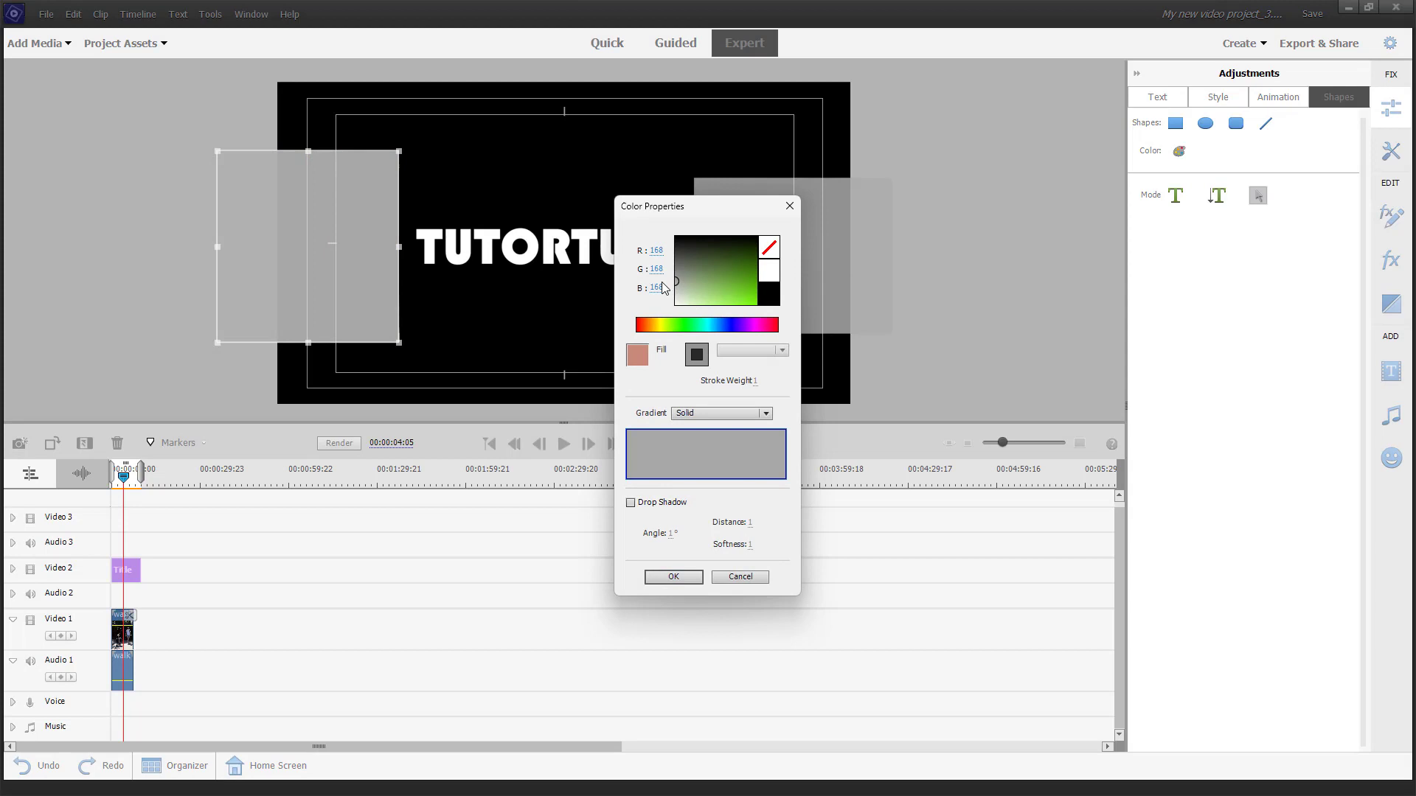
click(698, 575)
click(966, 179)
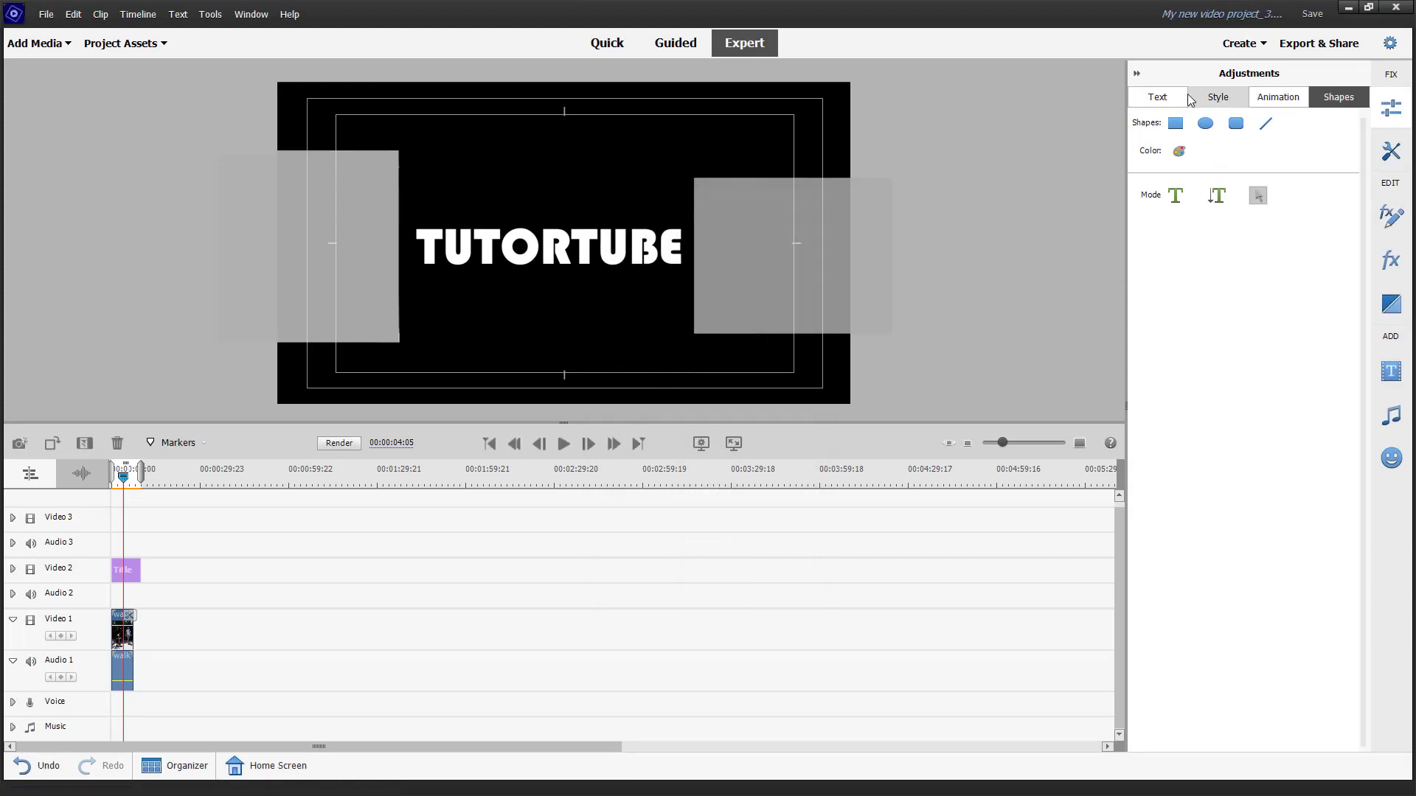
Compare Matte Alpha compositing in the walking clip's Track Matte Key, returning the setting to Matte Luma
double_click(121, 641)
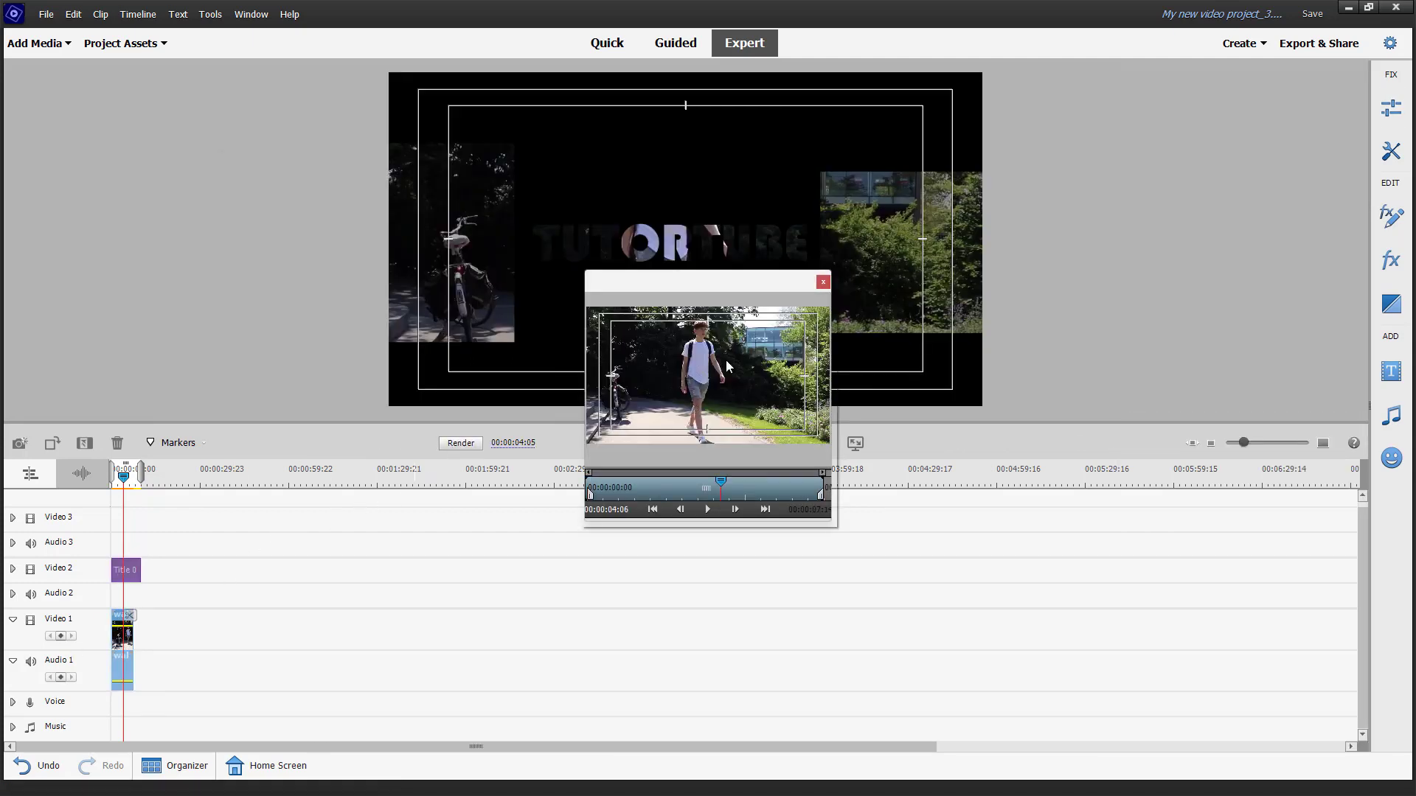
click(822, 282)
click(863, 228)
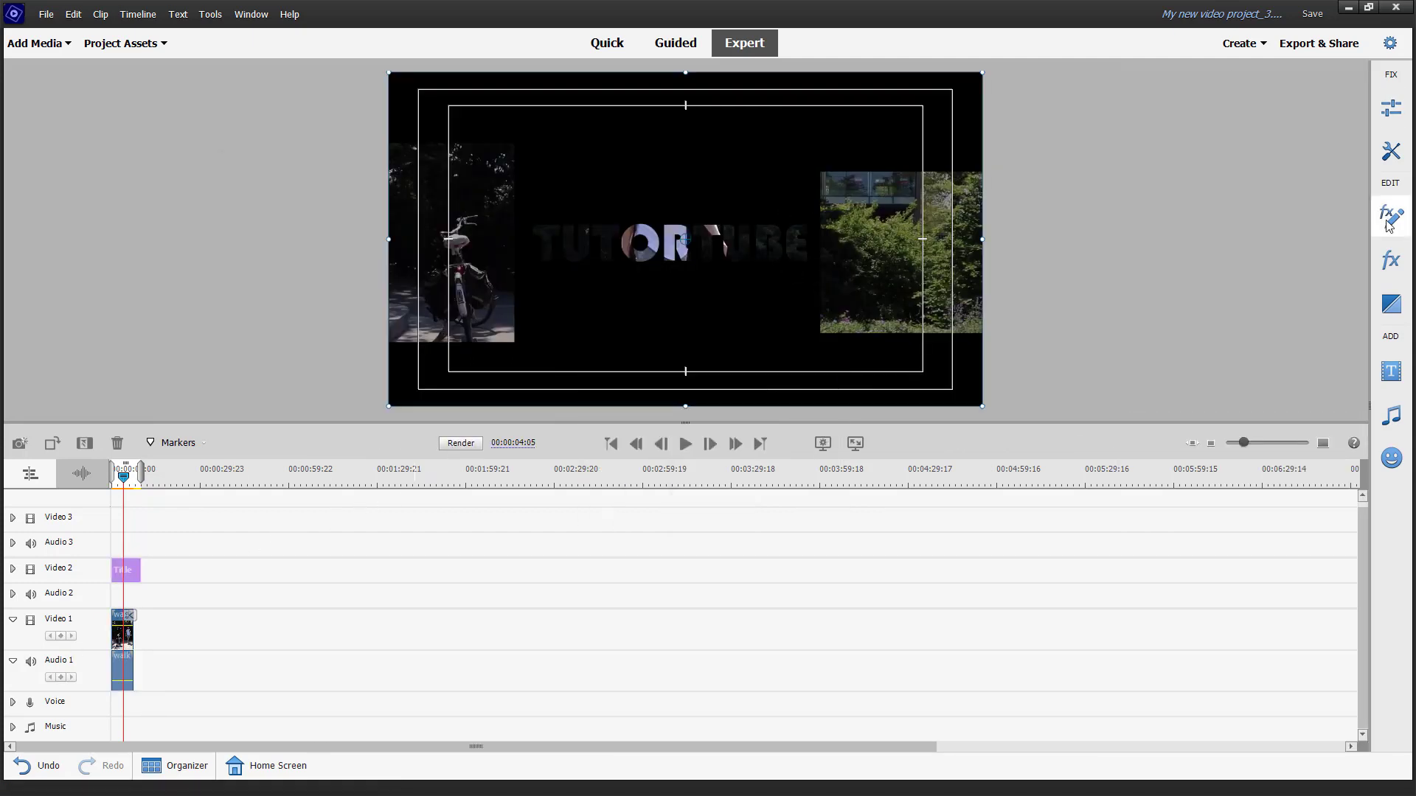
click(1391, 259)
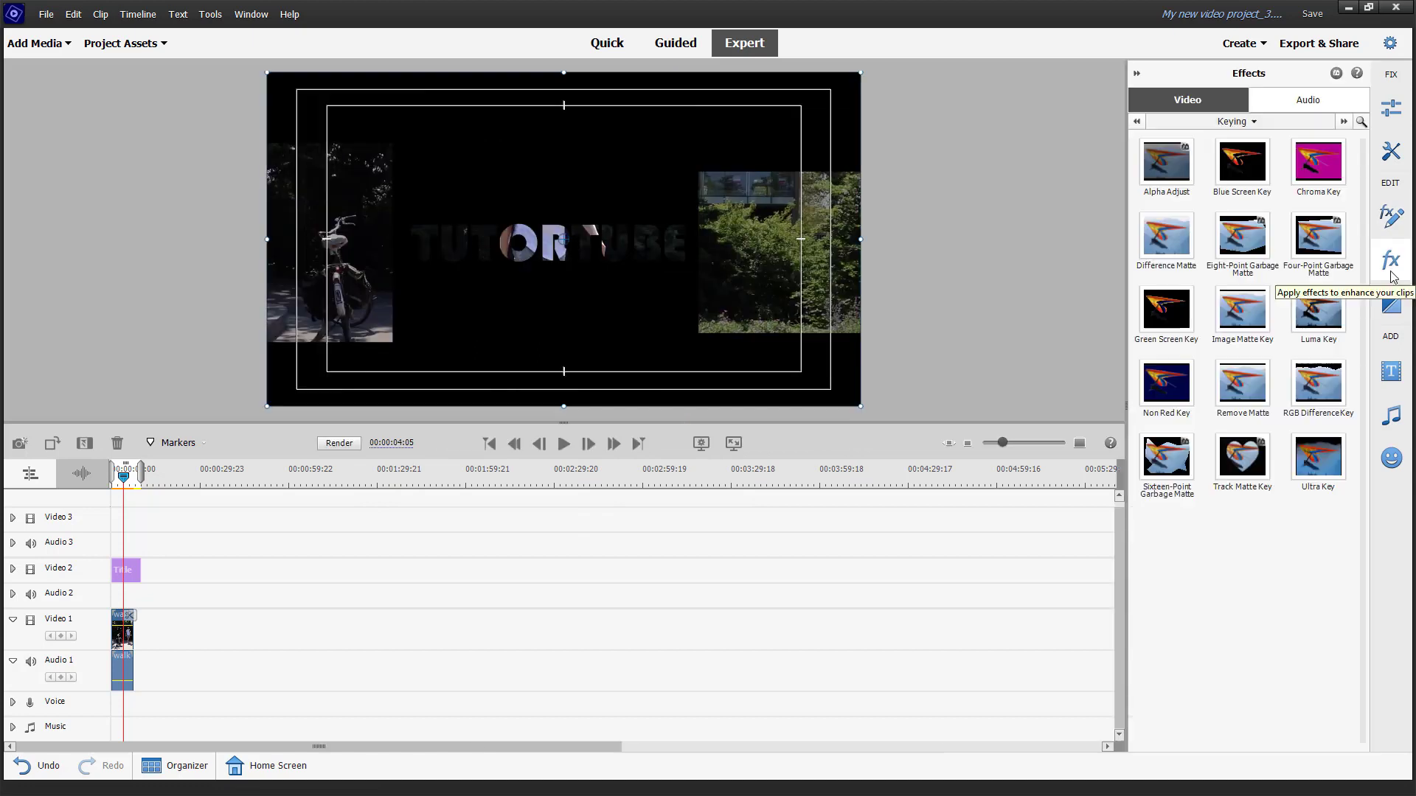
click(1391, 216)
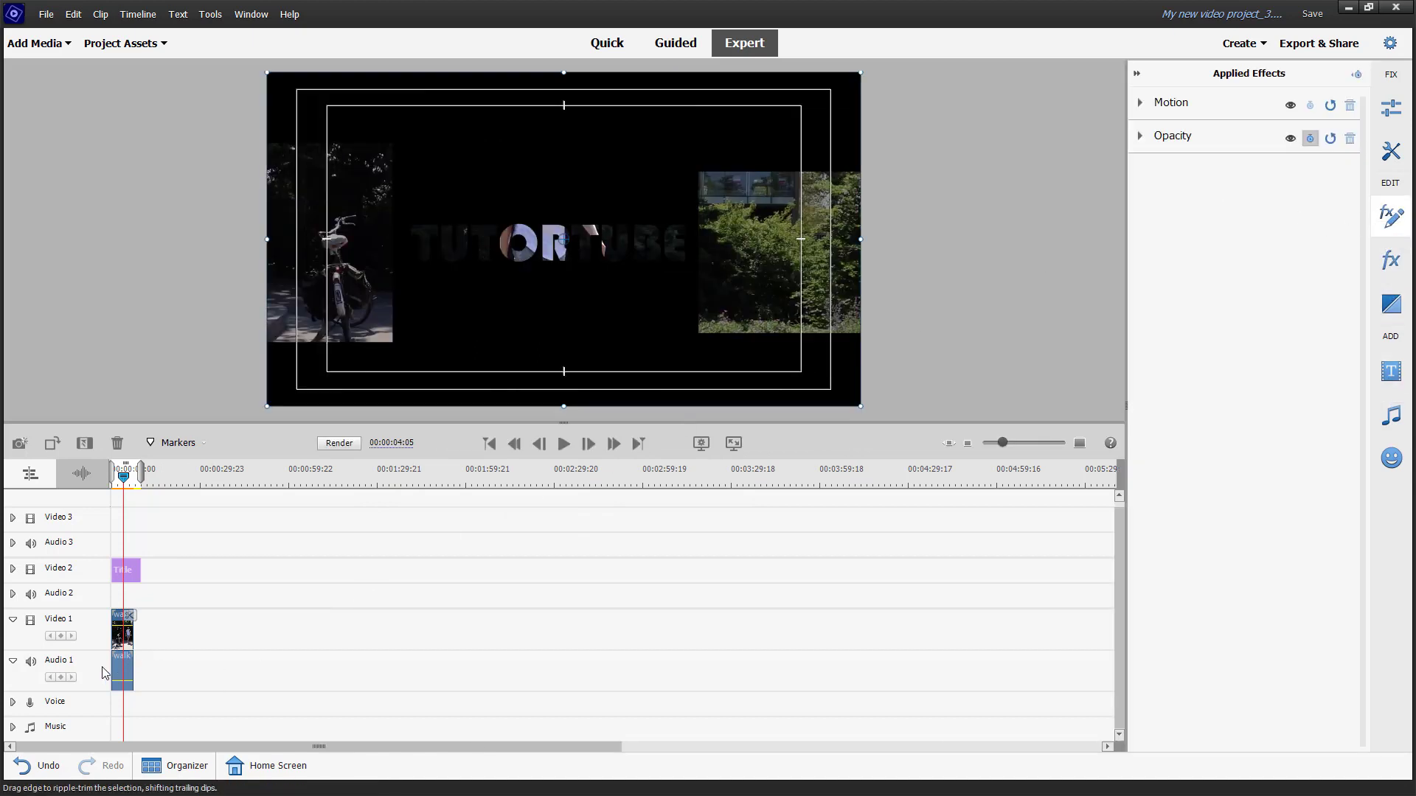
click(127, 667)
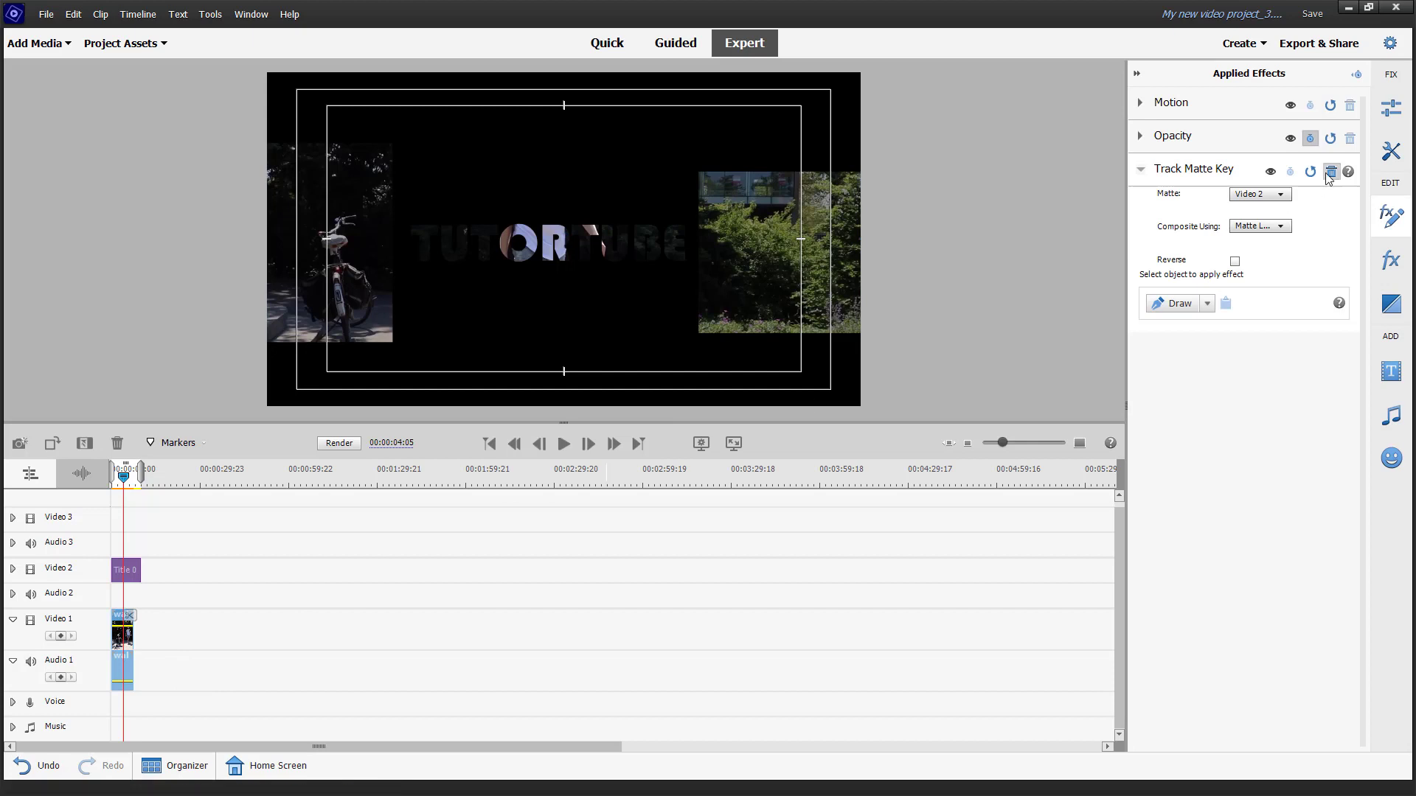
click(1263, 226)
click(1280, 244)
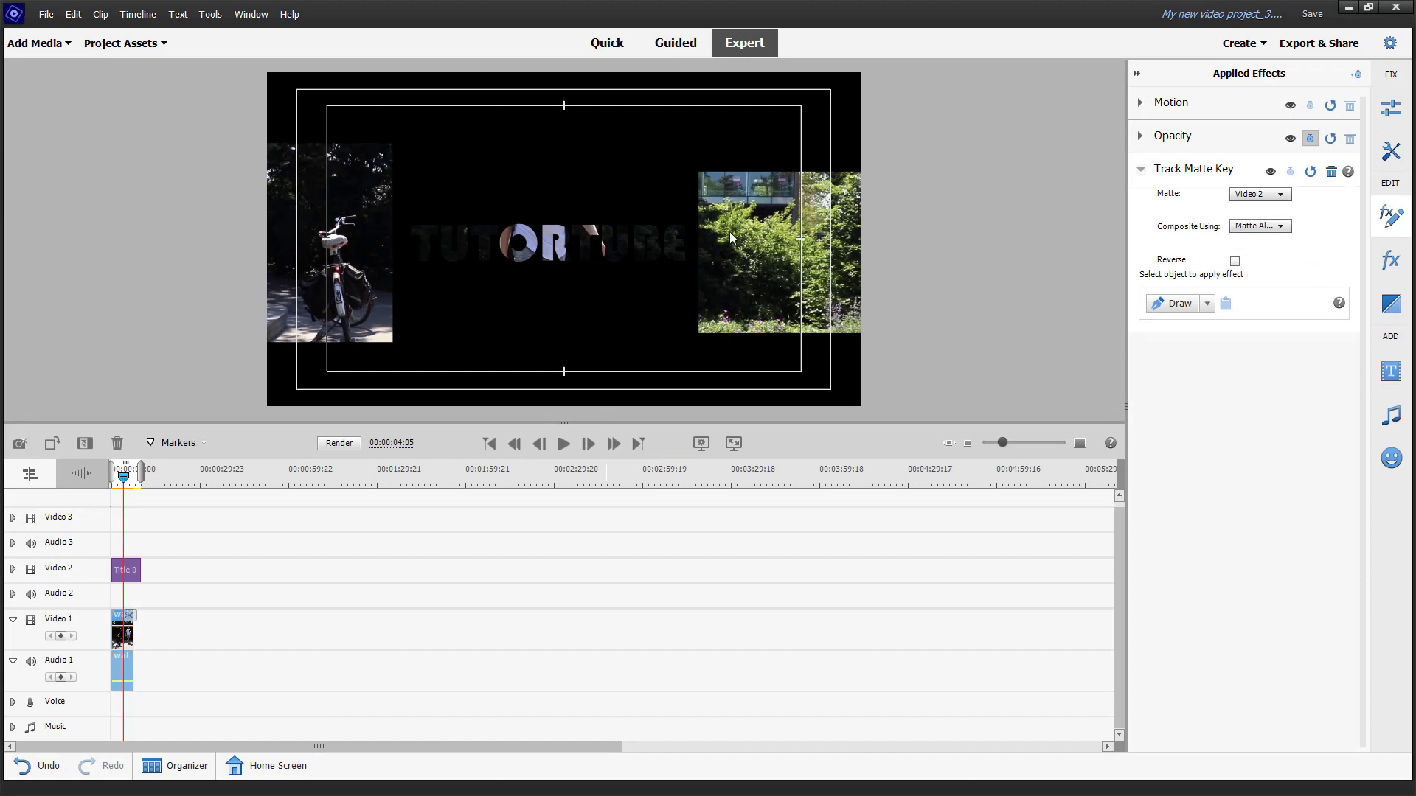
click(1260, 226)
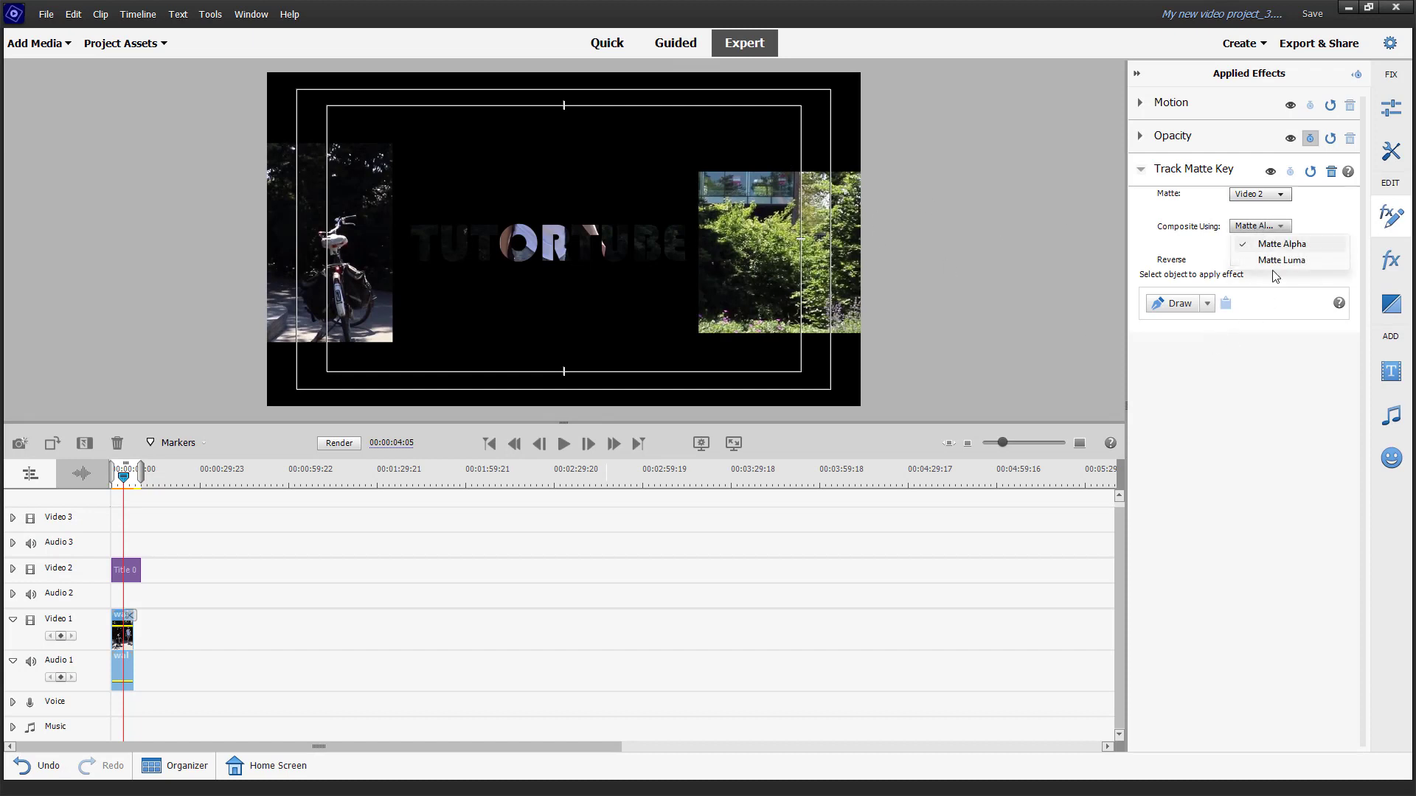
click(1269, 258)
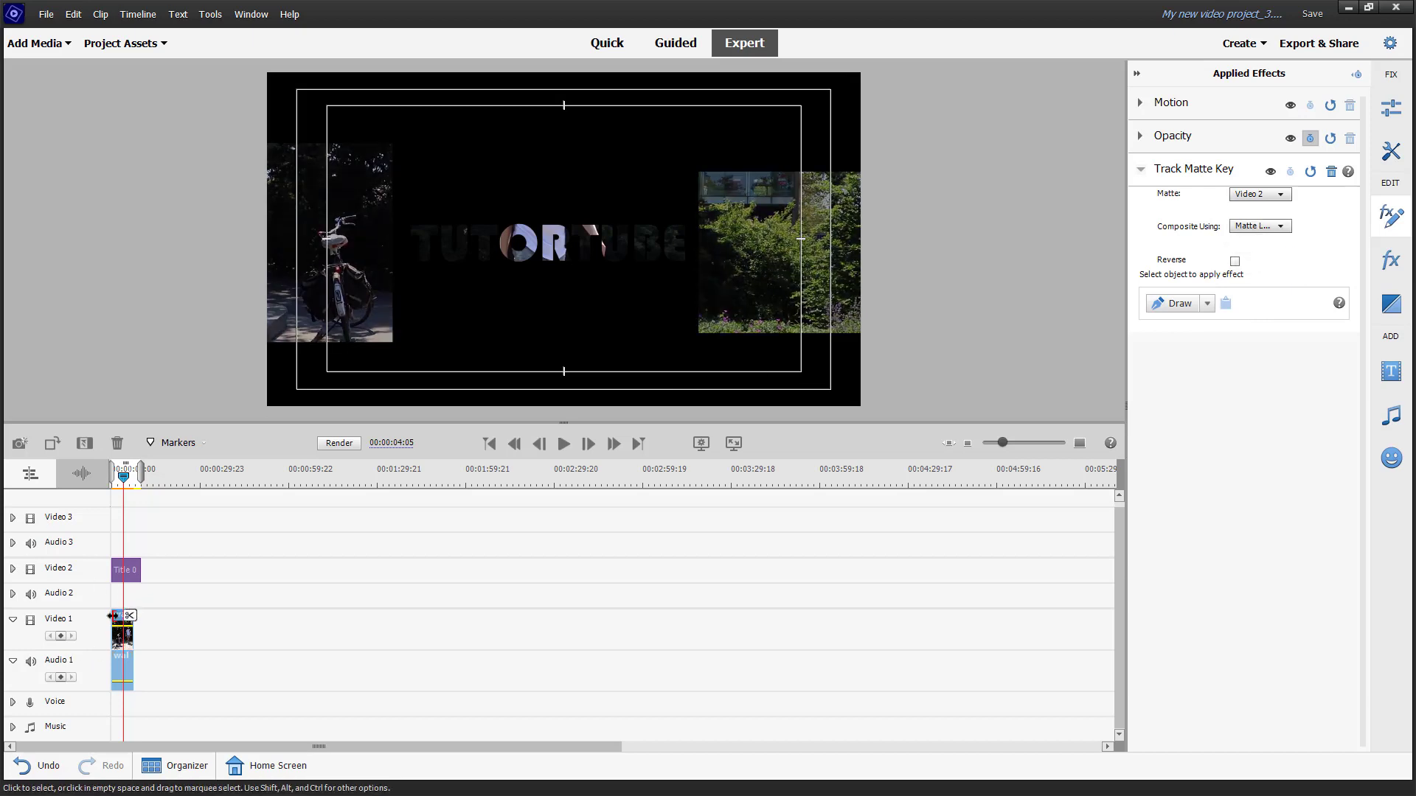
Shift the title to Video 3 and the walking clip to Video 2, and set the Track Matte Key's matte to Video 3
drag(118, 627, 121, 521)
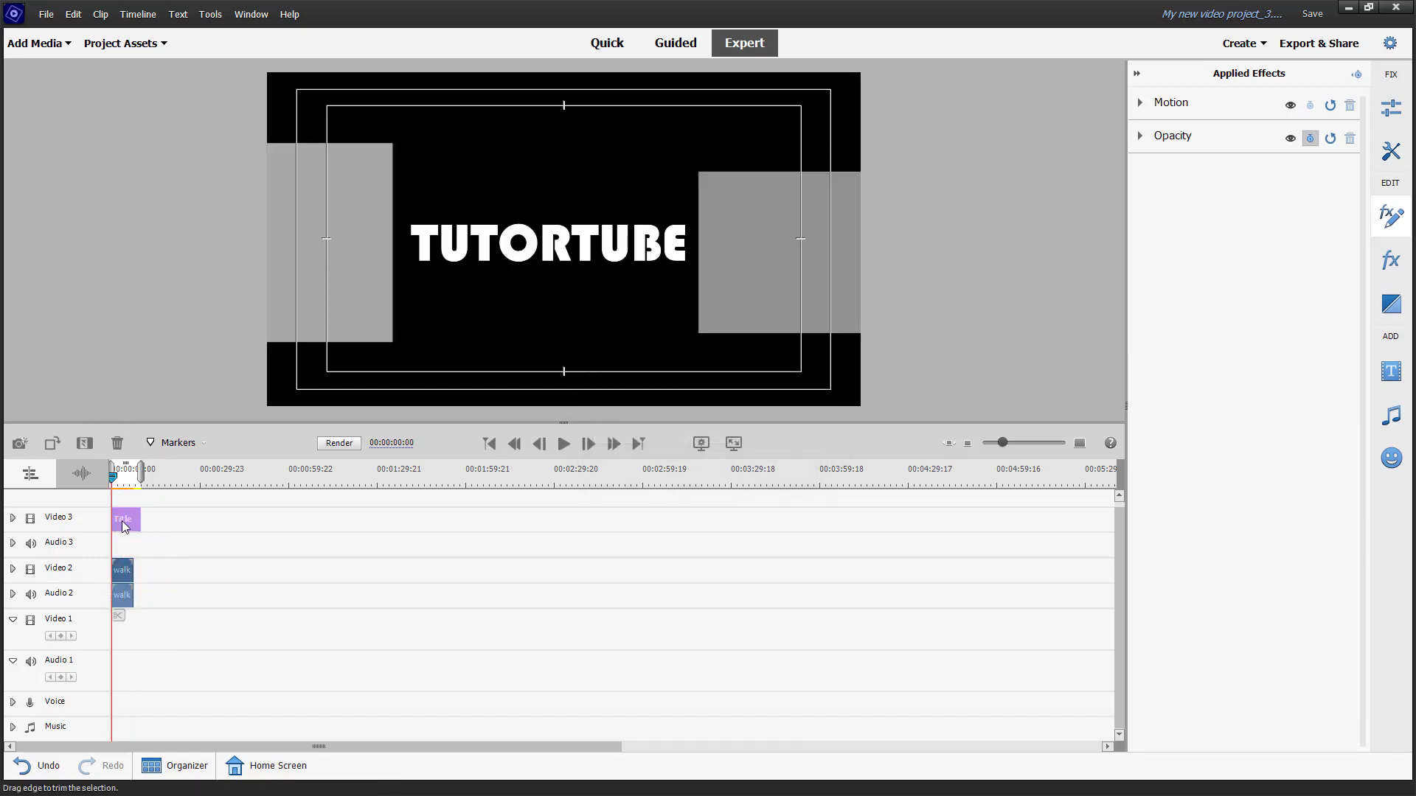
click(128, 569)
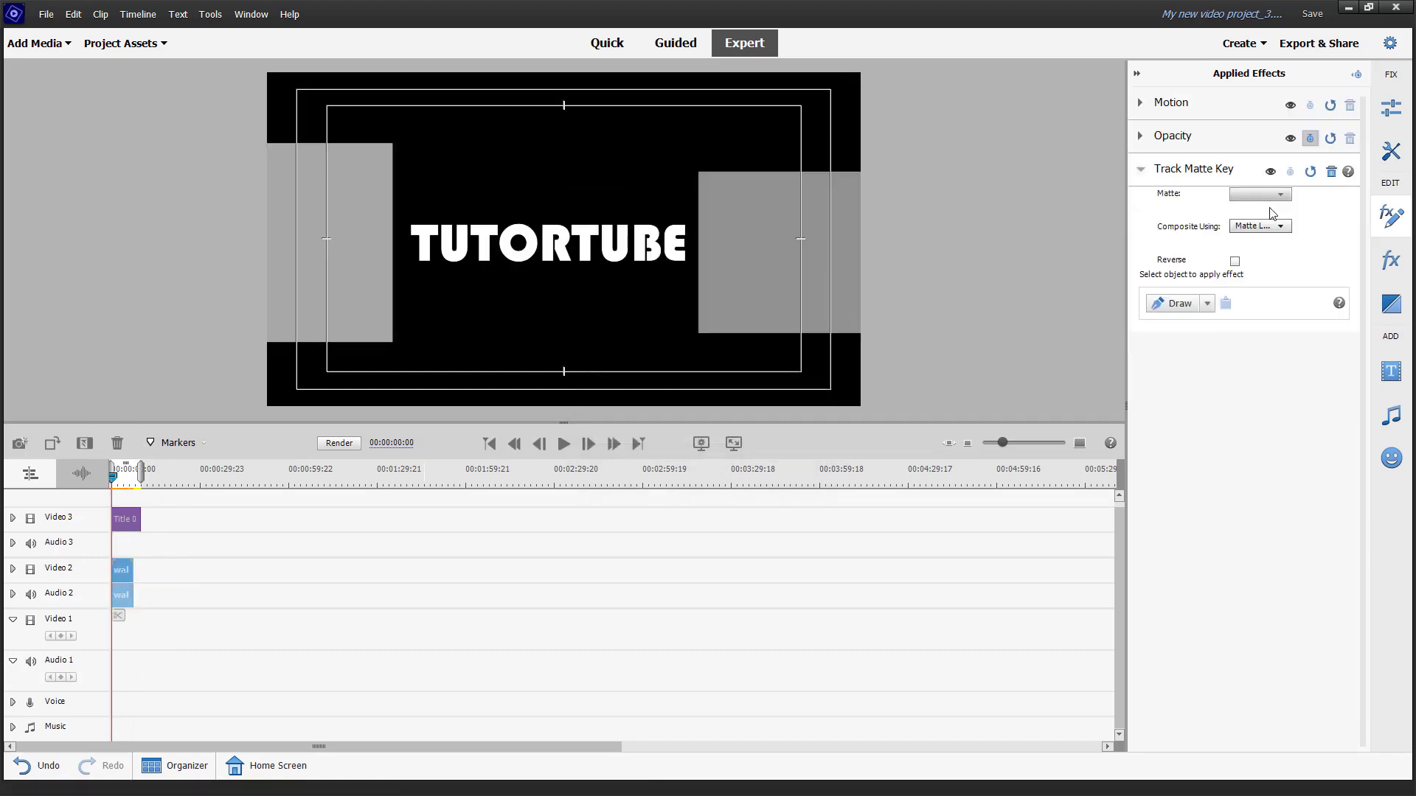
click(1272, 235)
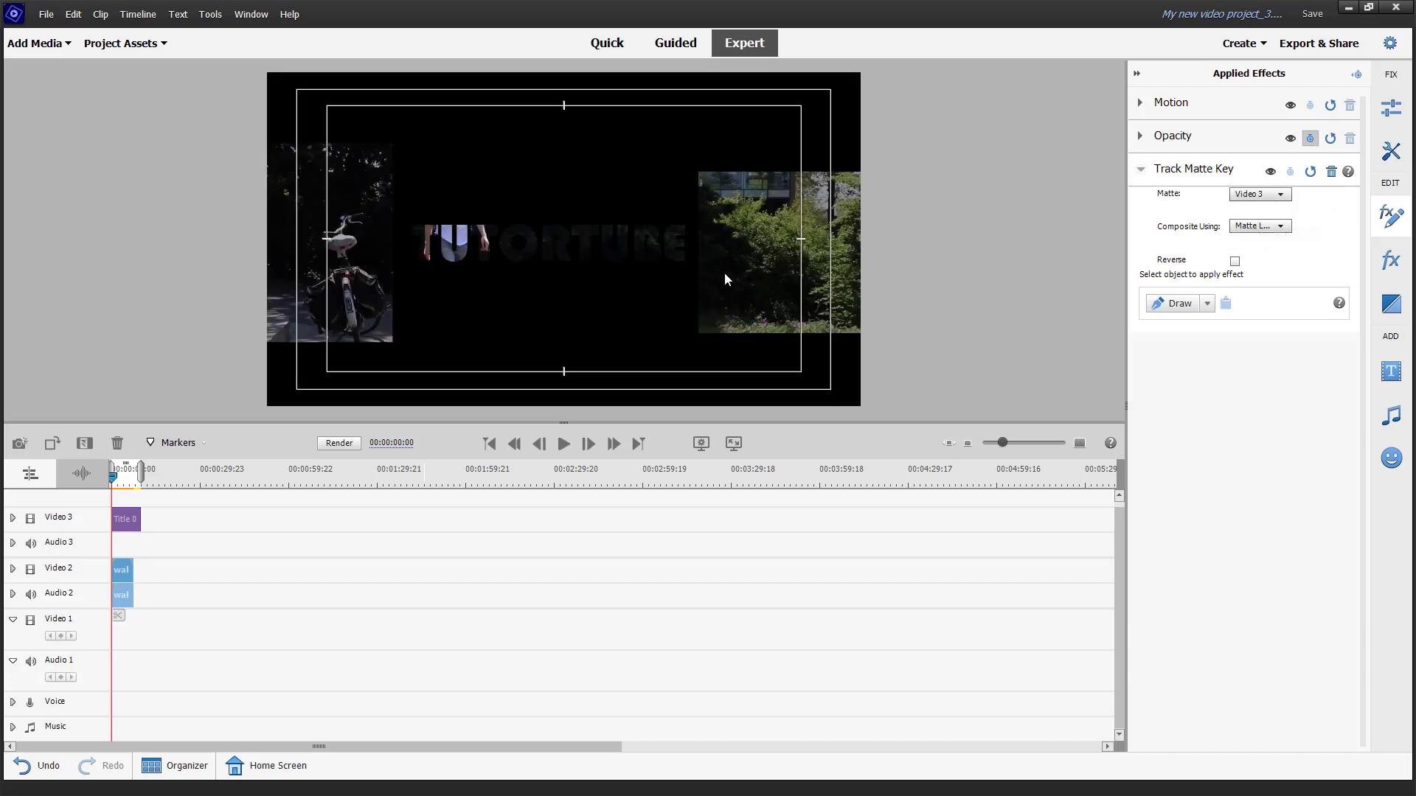
Place sss.mp4 from the project assets at the start of Video 1 and preview the composite at 00:00:02:12
click(115, 41)
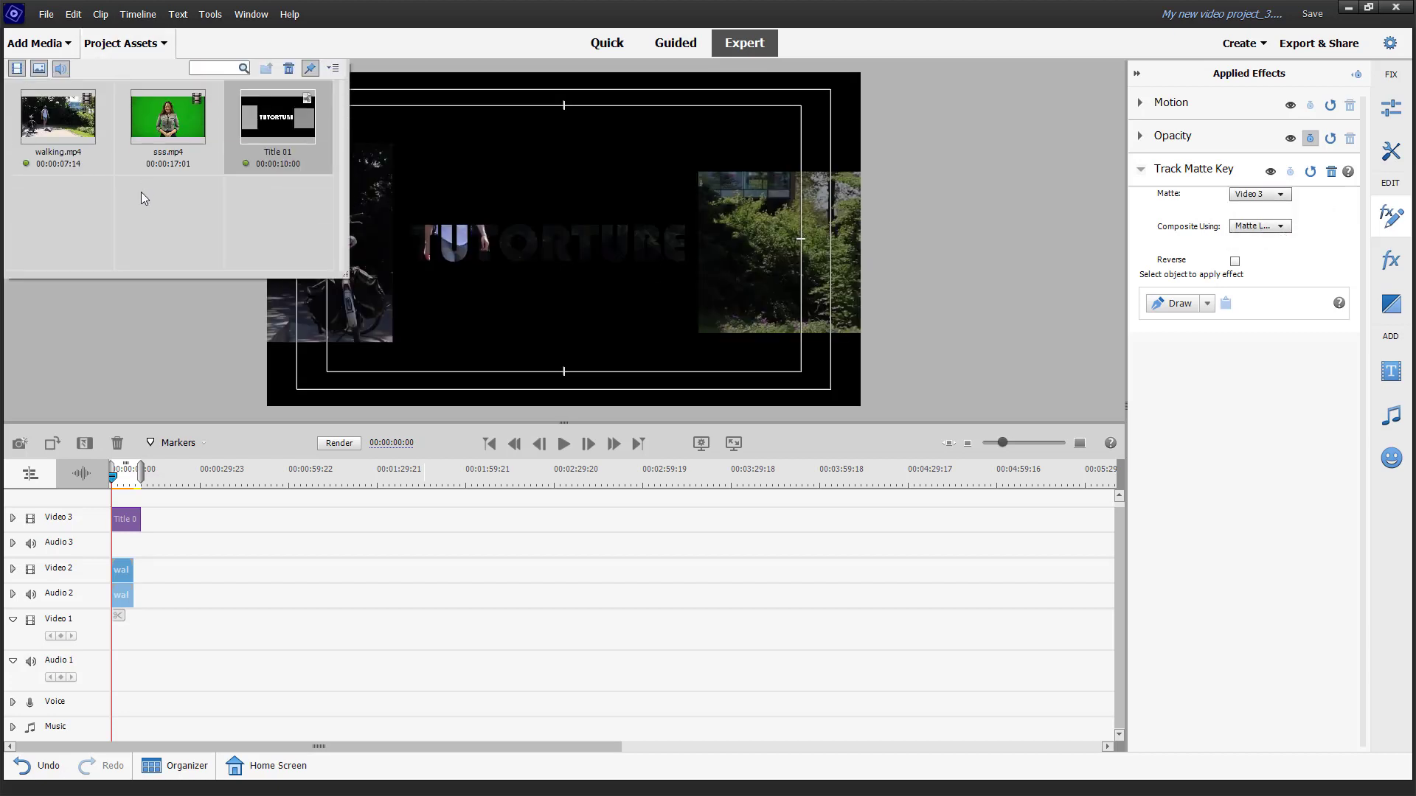
drag(146, 131, 112, 649)
drag(112, 480, 119, 479)
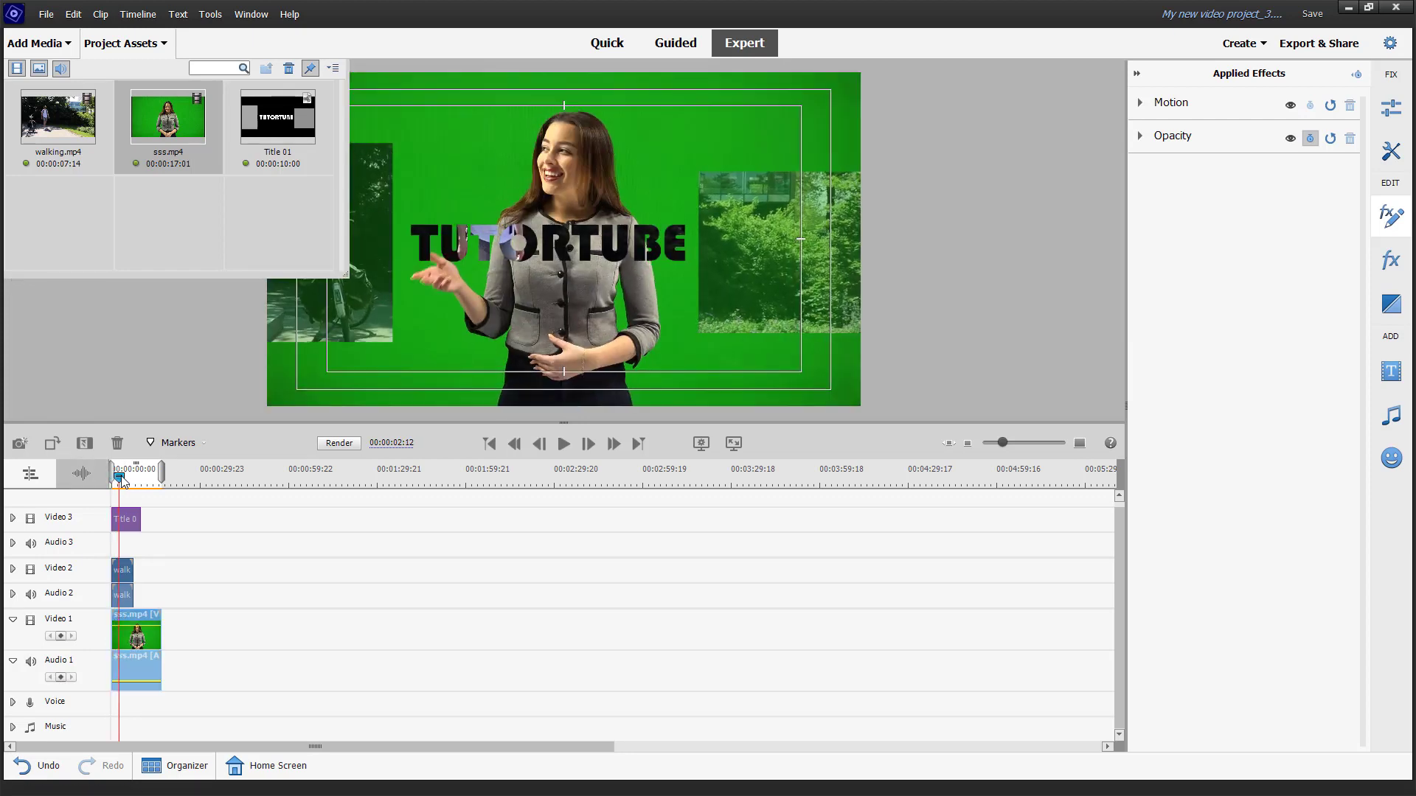
click(134, 46)
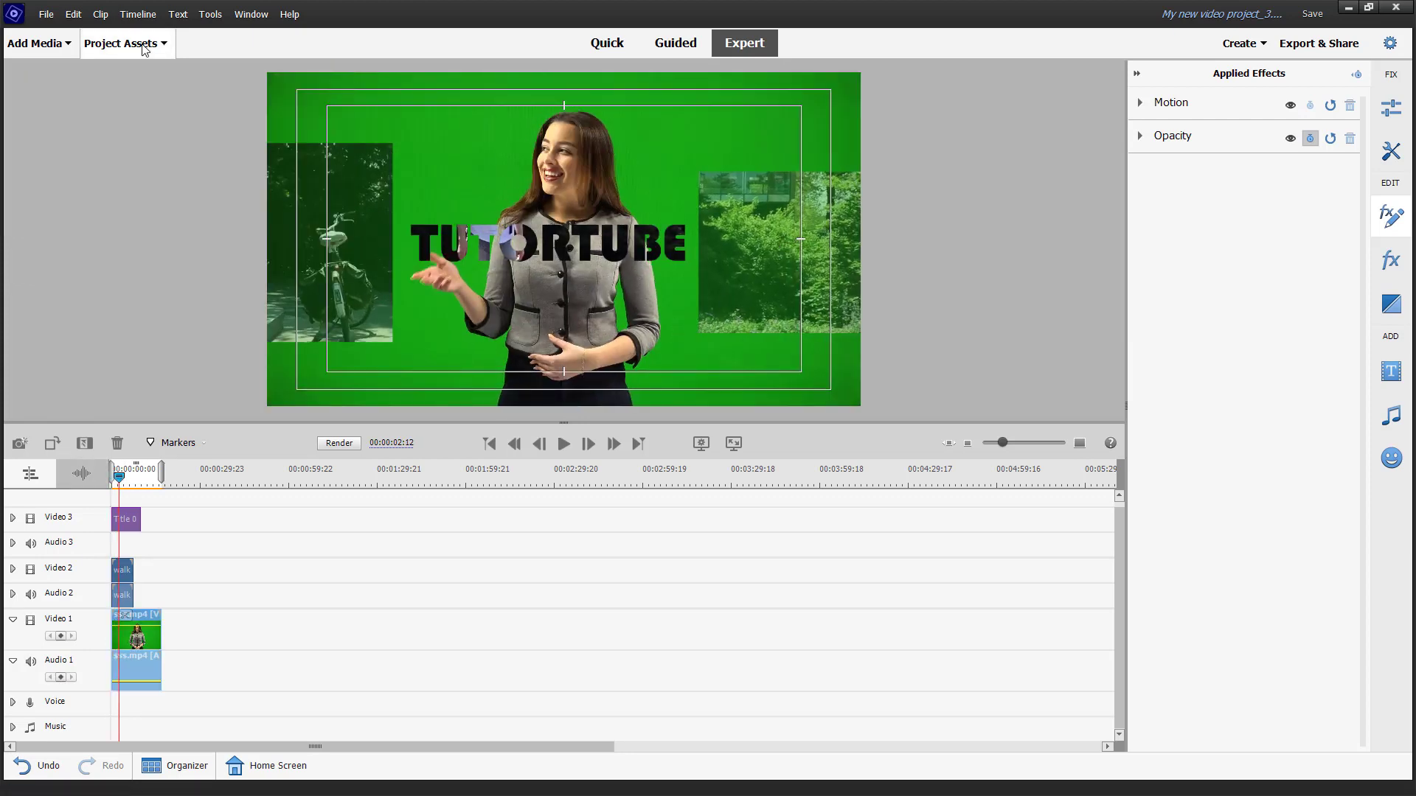
Set the Track Matte Key of the walking clip on Video 2 to composite using Matte Alpha
click(124, 579)
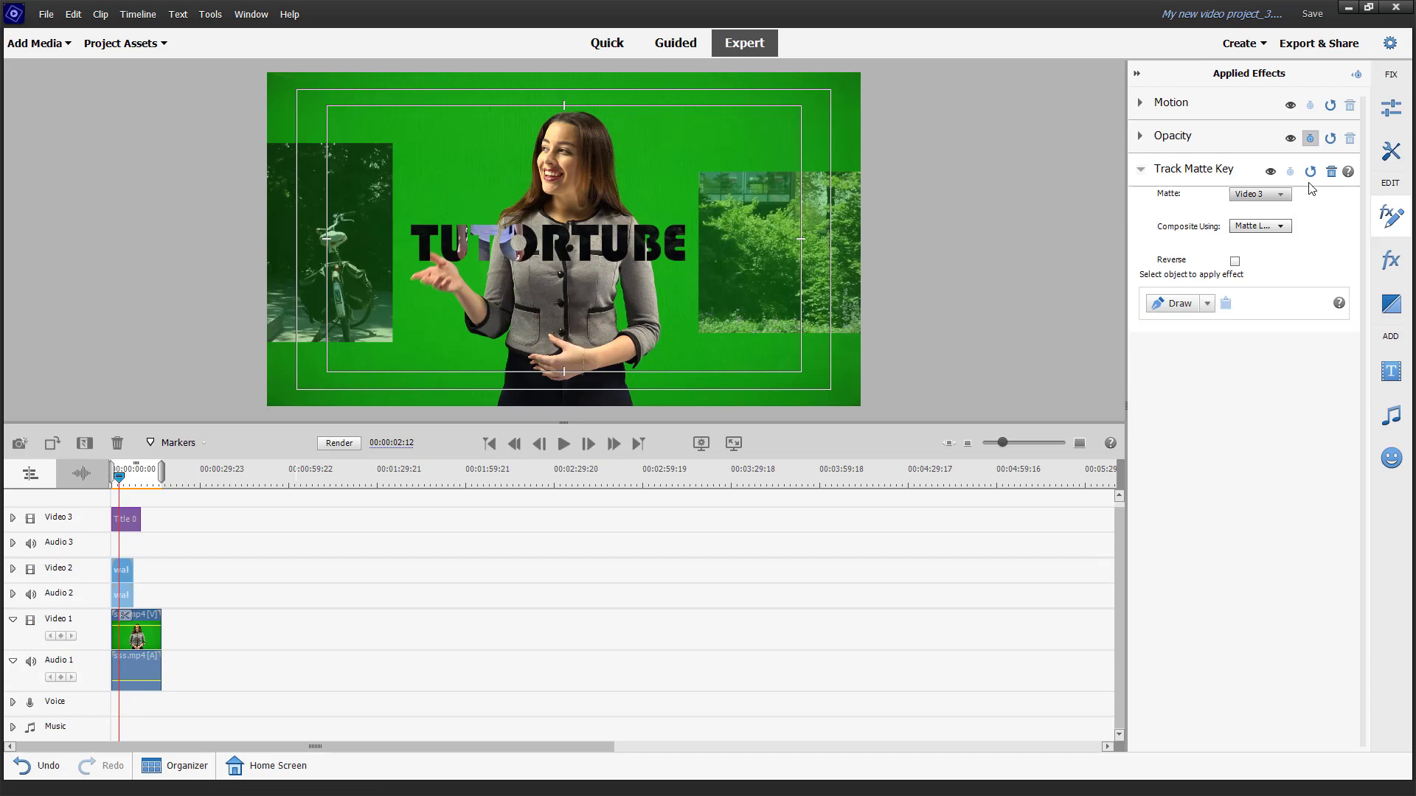
click(1275, 225)
click(1296, 246)
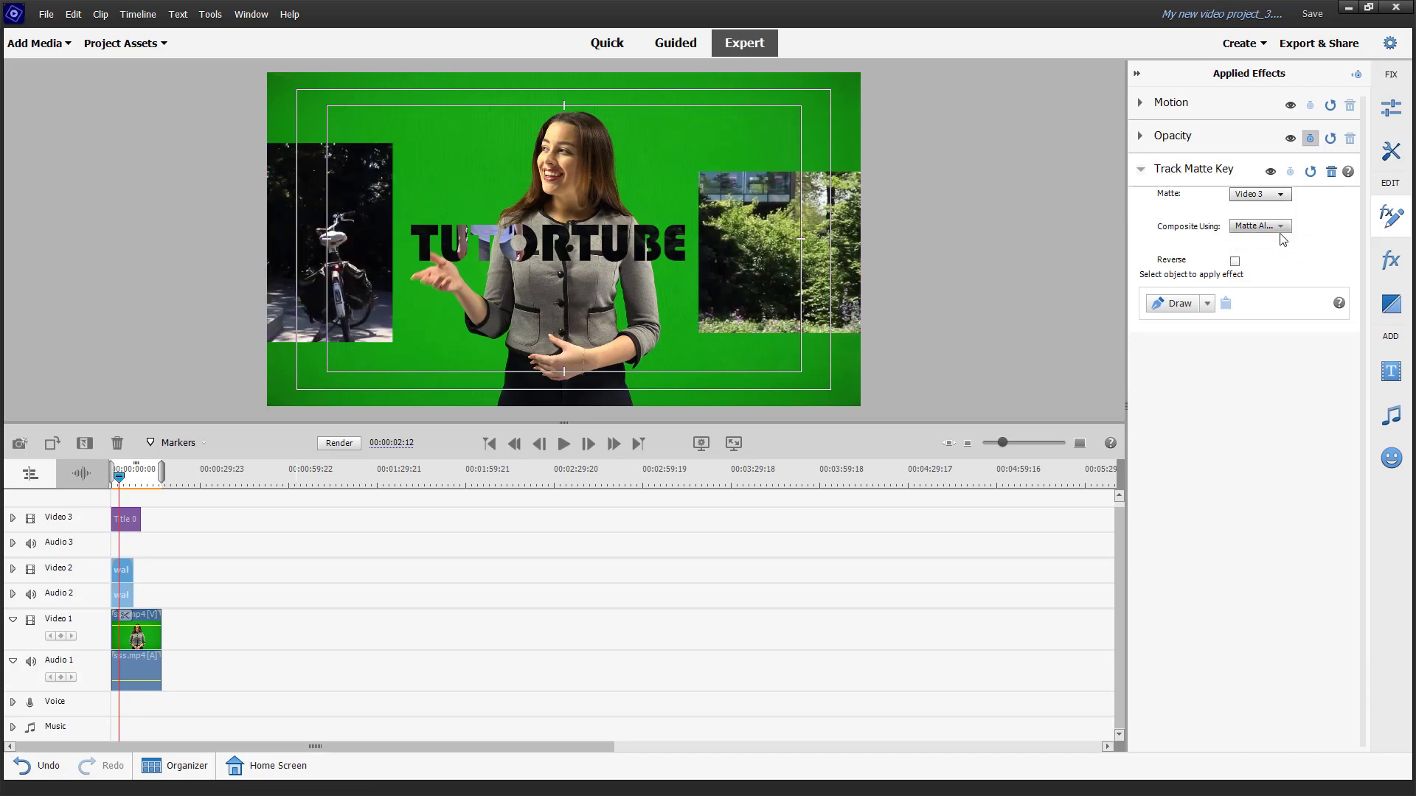
Return the Track Matte Key to Matte Luma, enable Reverse to preview the inverted matte at 00:00:03:12, and turn Reverse off
click(1272, 226)
click(1248, 260)
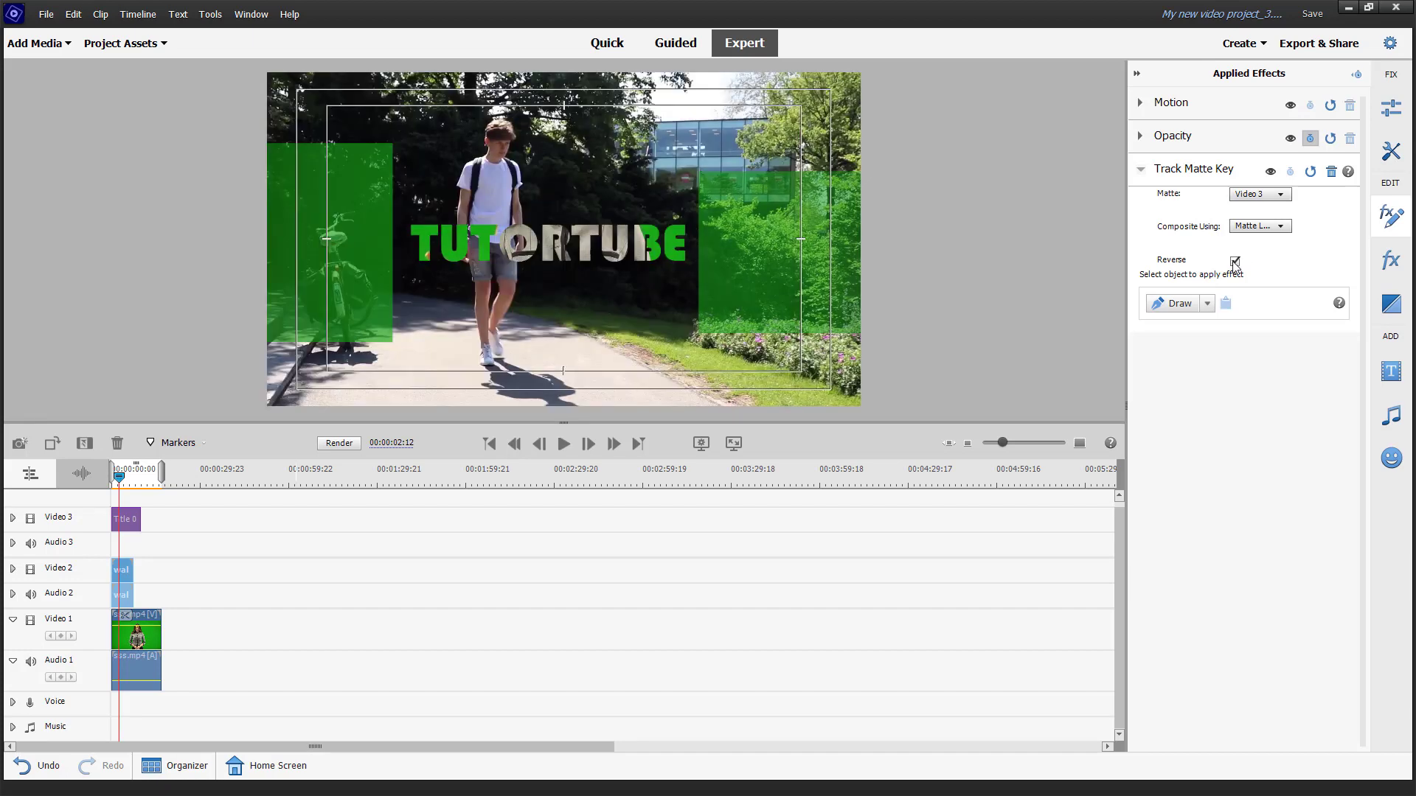
drag(118, 479, 124, 483)
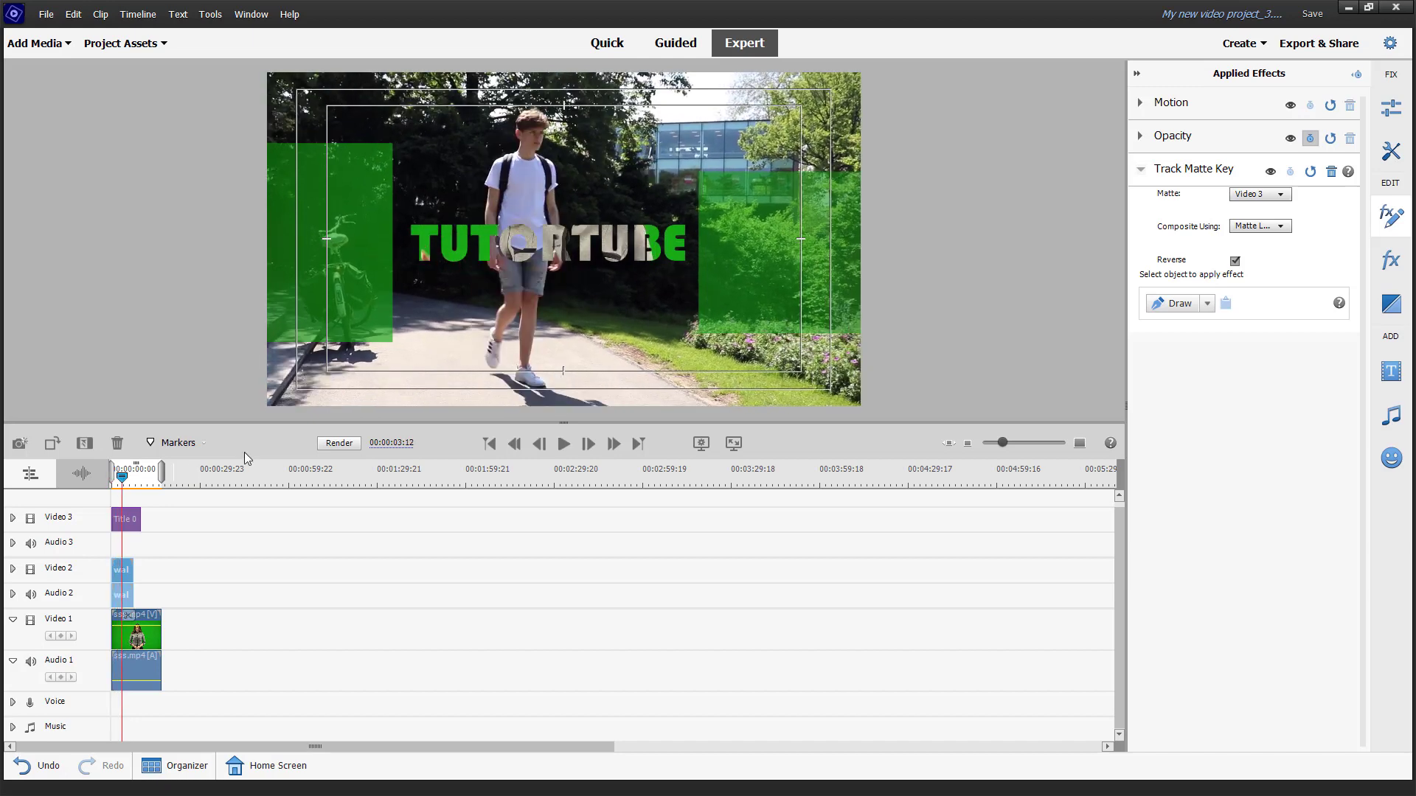
click(1235, 261)
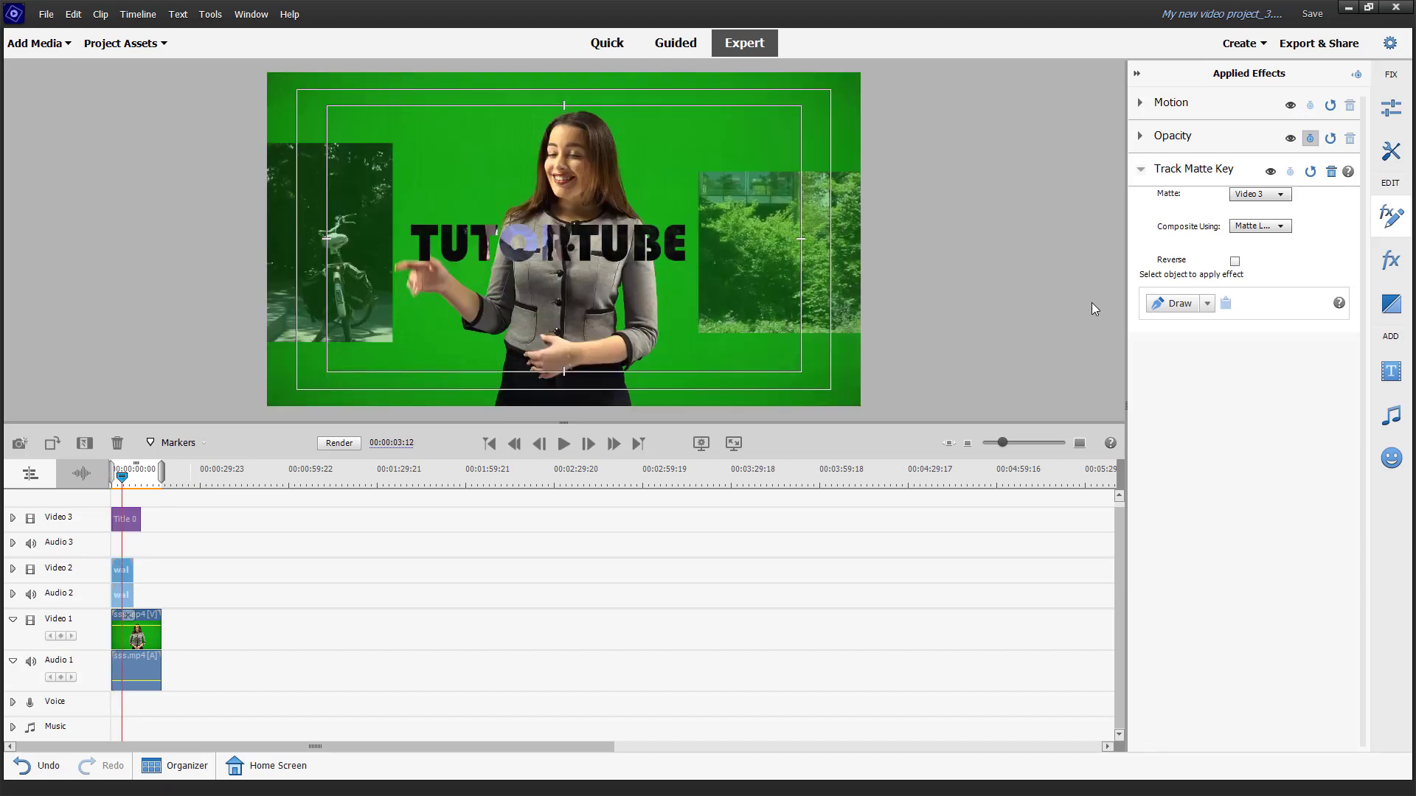